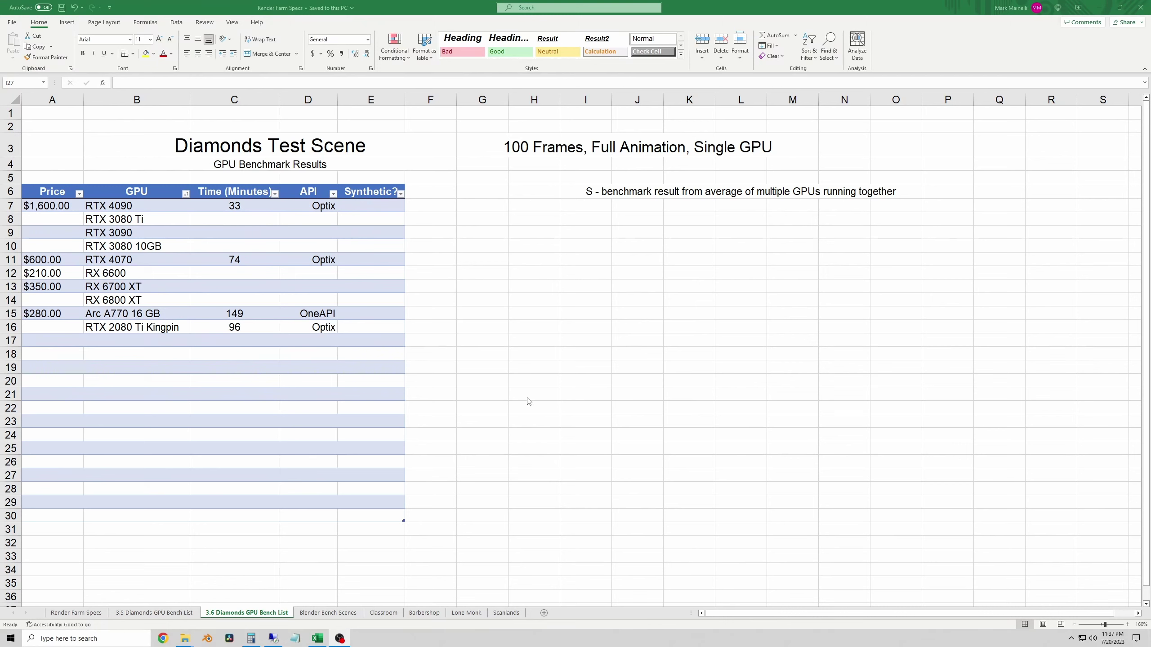
- Review the 3.6 Diamonds times: RTX 2080 Ti Kingpin 96, Arc A770 149, RTX 4070 74
click(262, 329)
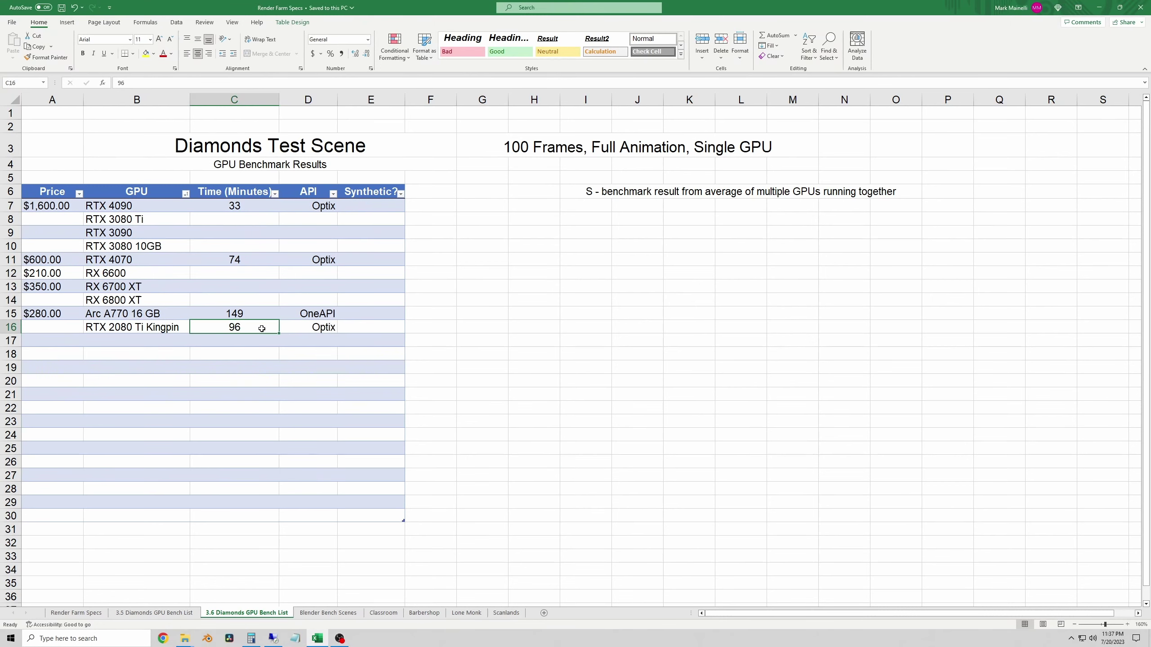
click(75, 340)
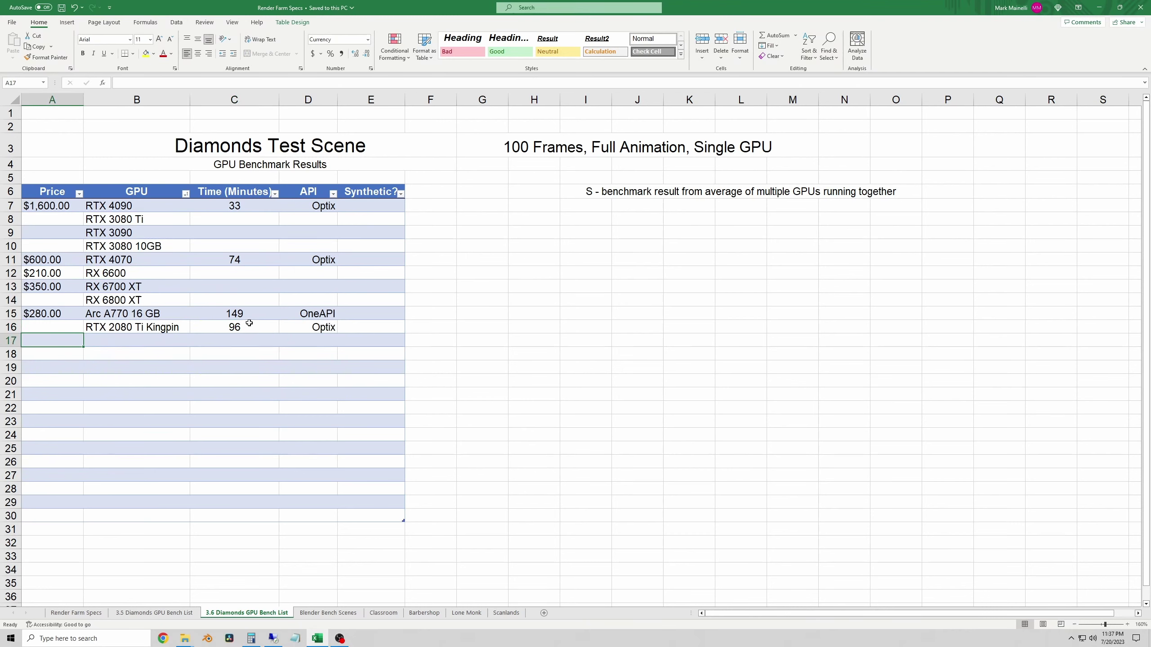
drag(262, 312, 145, 314)
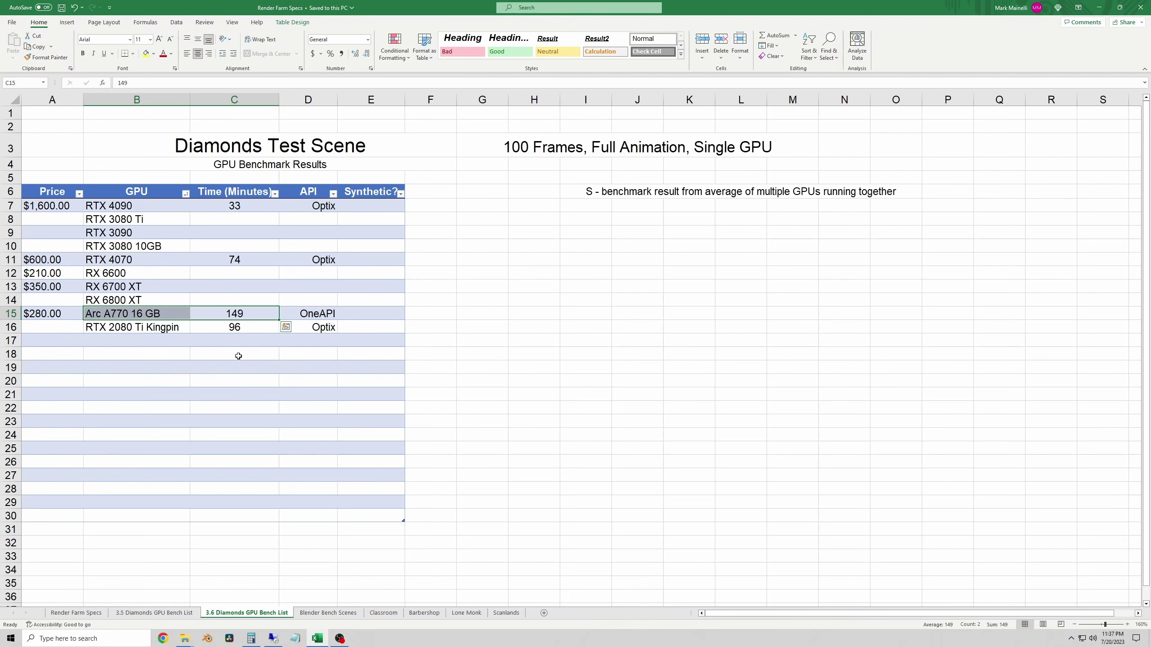
click(238, 357)
click(245, 328)
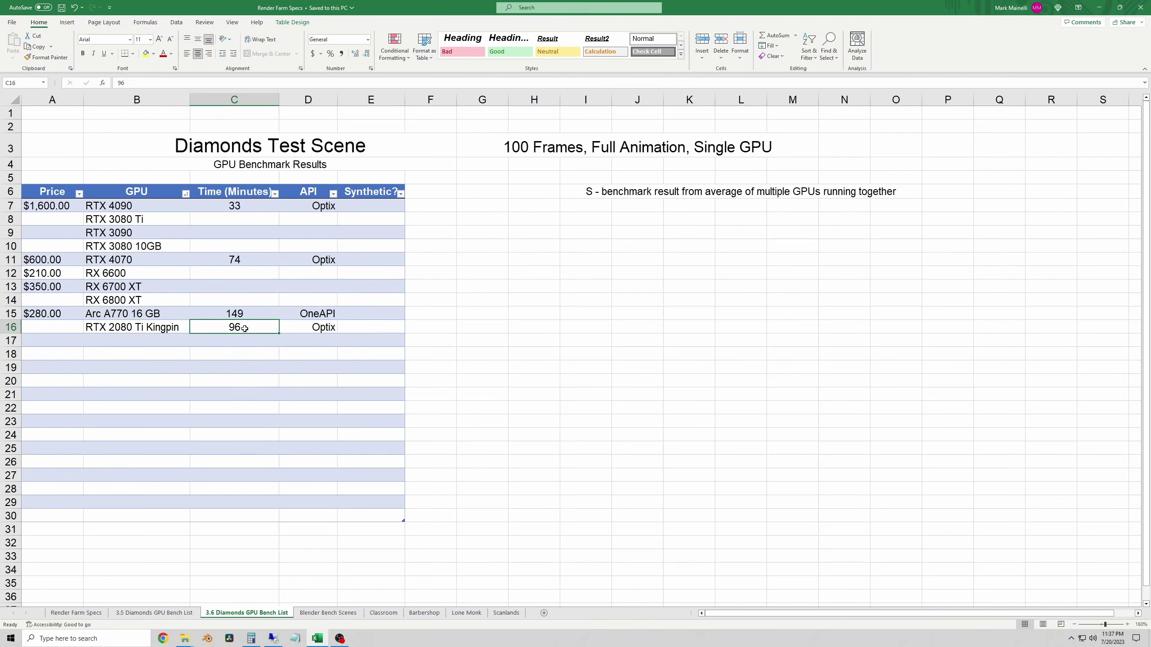
click(242, 261)
click(478, 351)
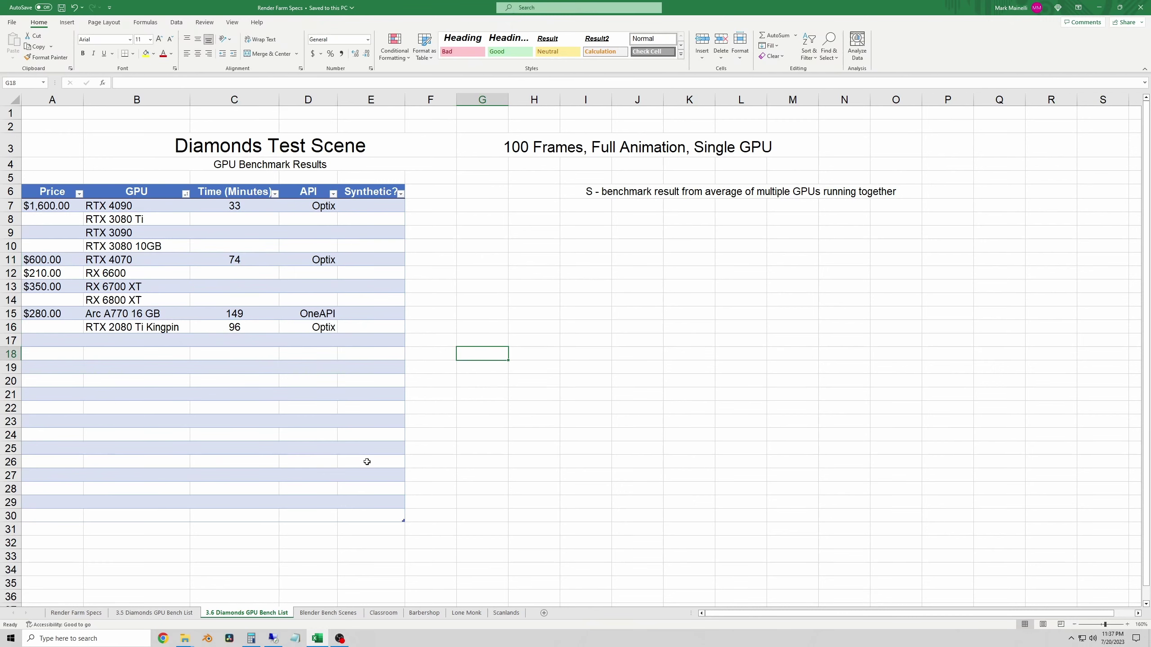
- Show the Classroom sheet and zoom it in to 160%
click(381, 614)
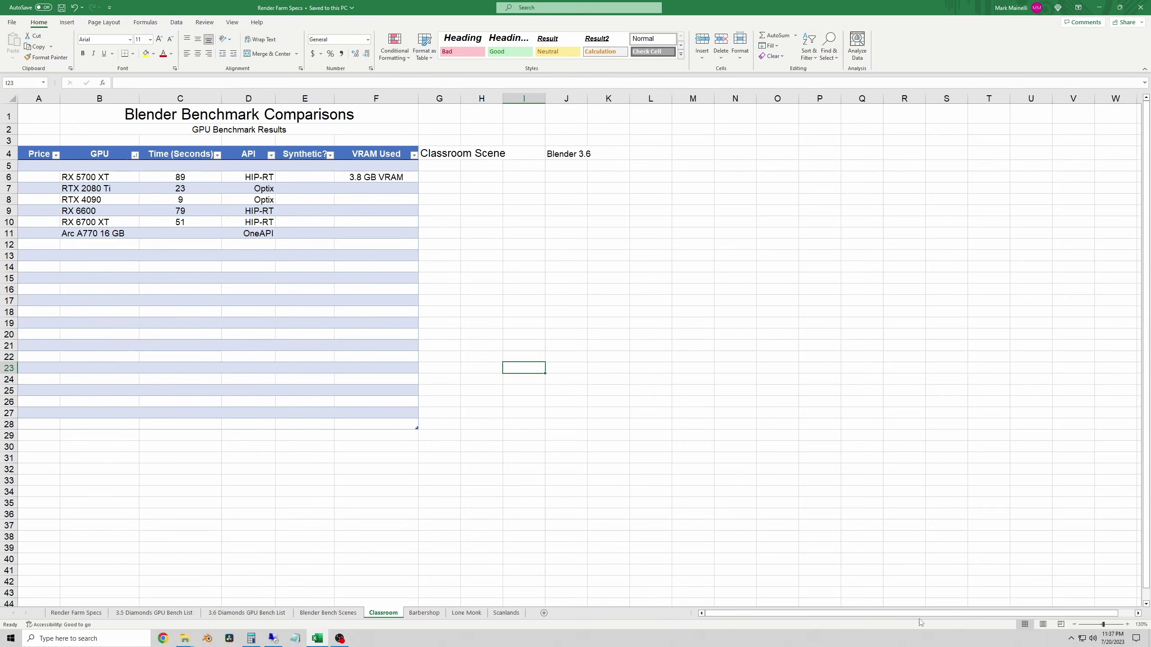
click(1128, 625)
click(1128, 625)
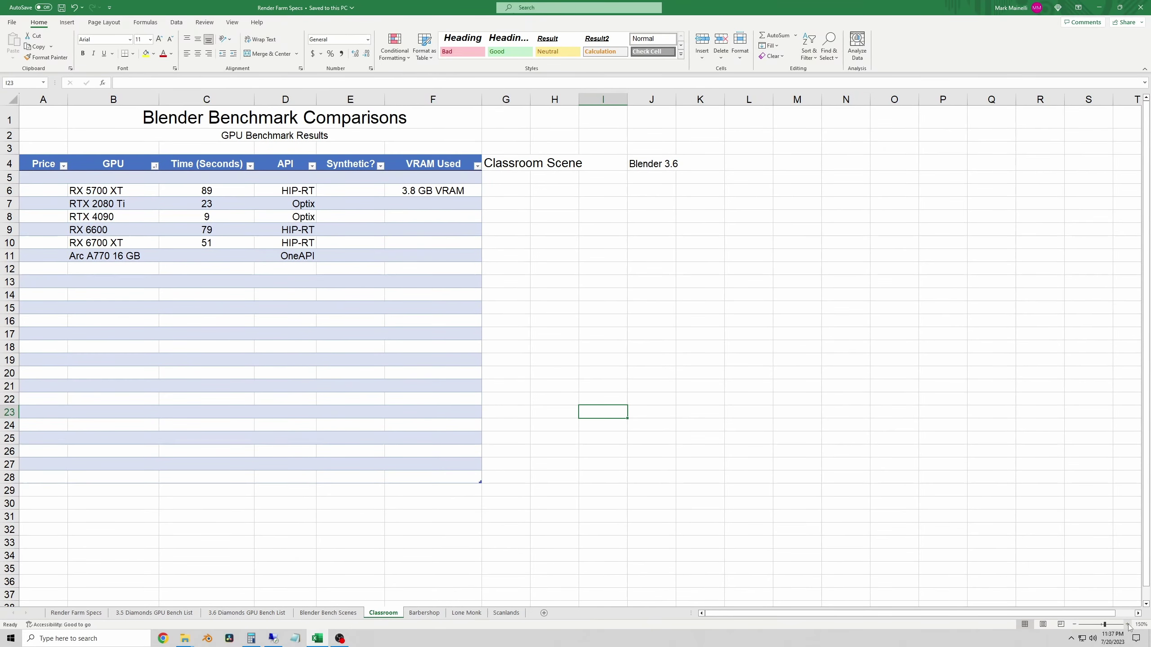
click(1128, 625)
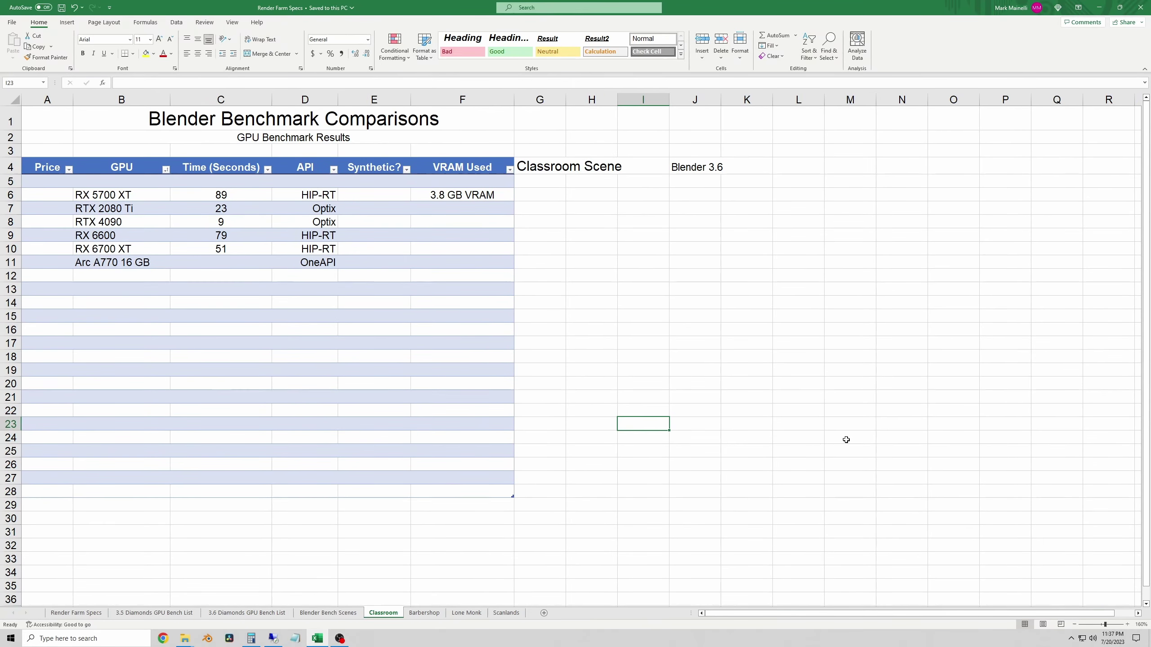
click(782, 317)
click(588, 289)
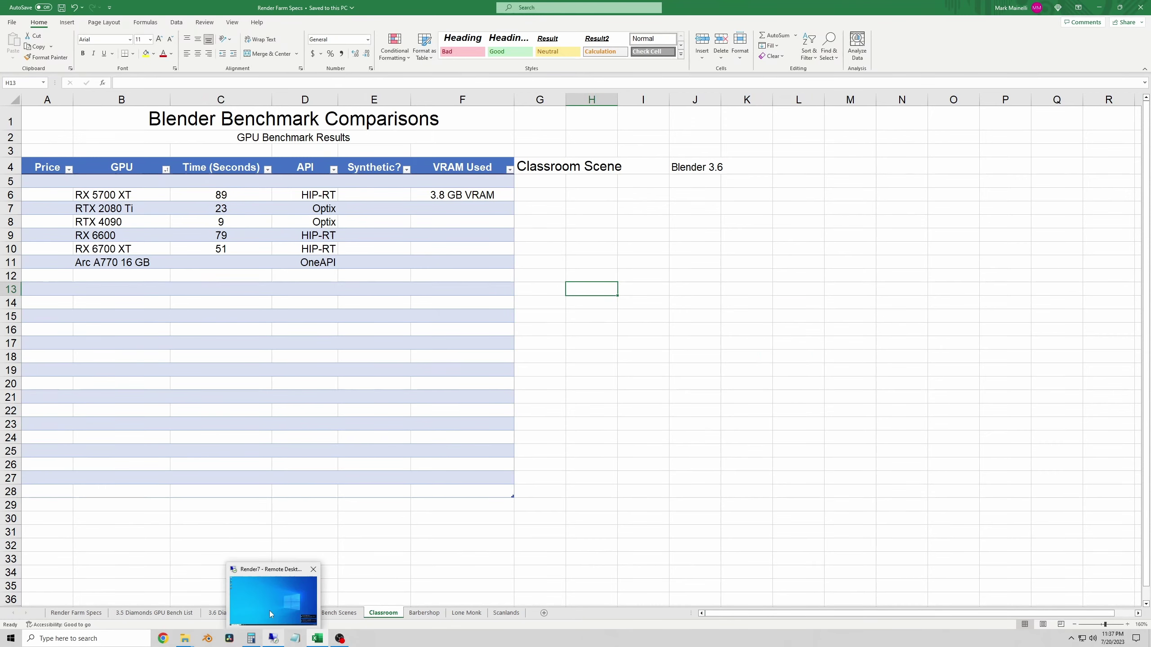
- On the Render7 session, view the A770 tuning: 0 boost, 210 W power limit, 90 °C
click(264, 592)
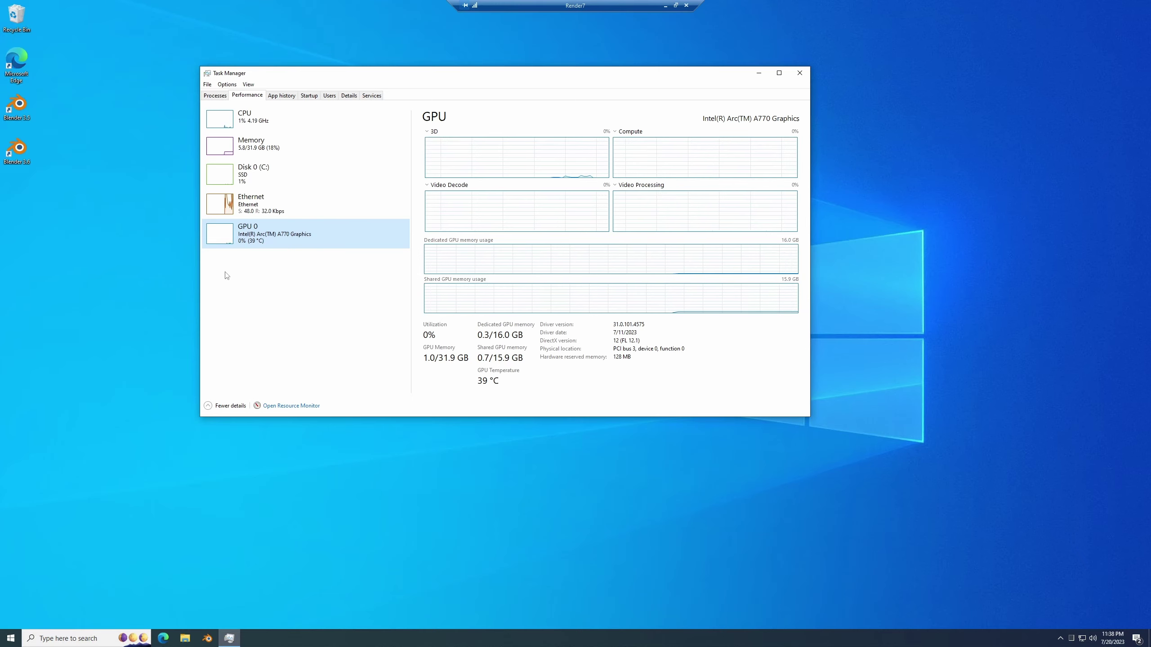
click(758, 73)
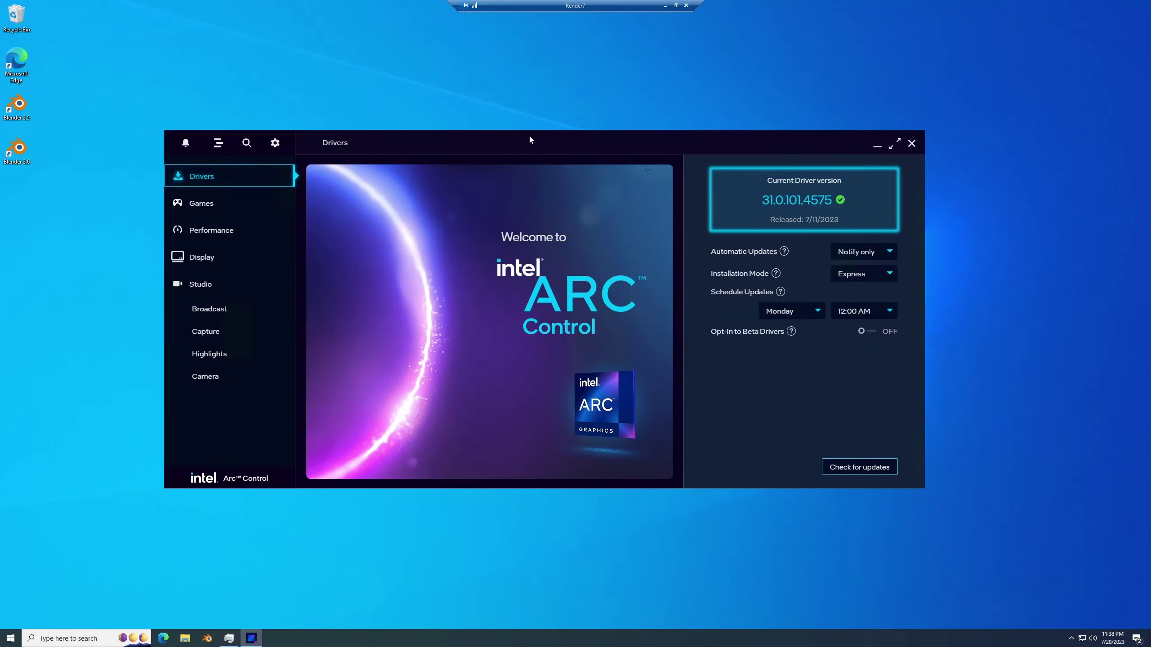
click(218, 231)
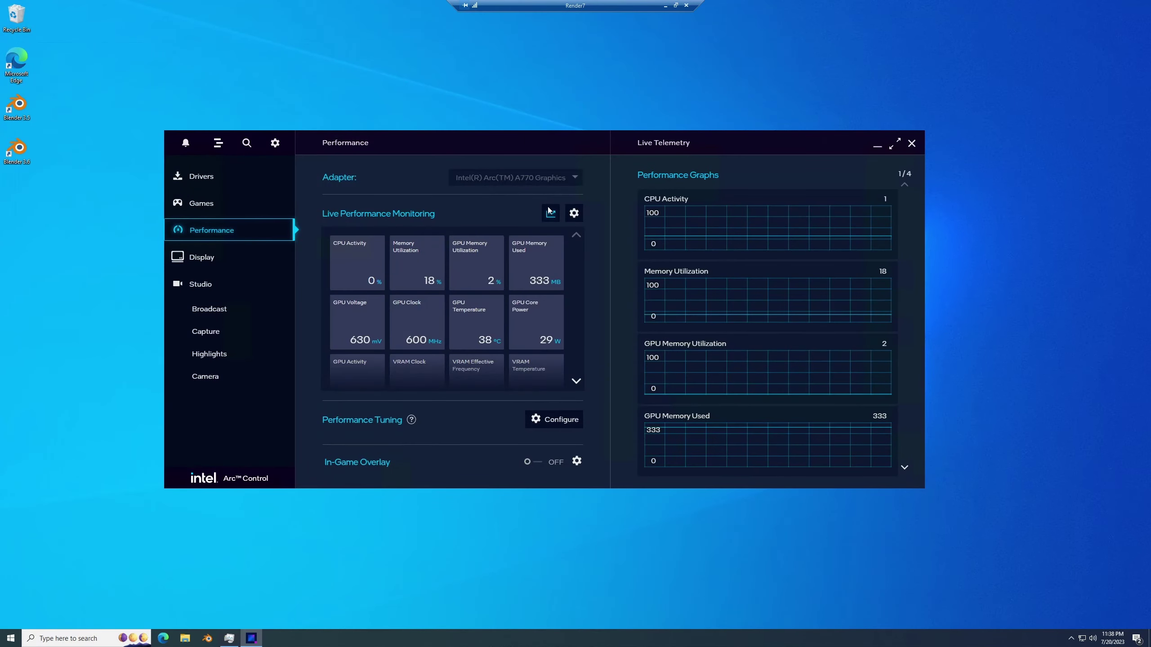
click(558, 420)
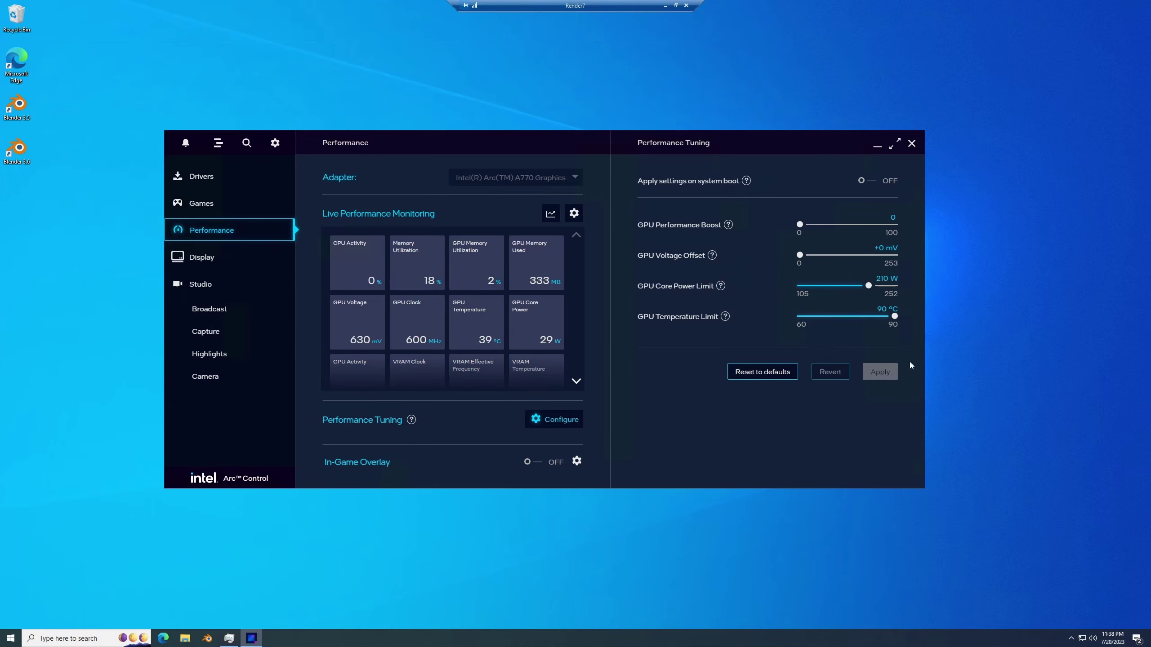
- Close Arc Control, then render classroom.blend in Cycles with oneAPI as the render device
click(914, 146)
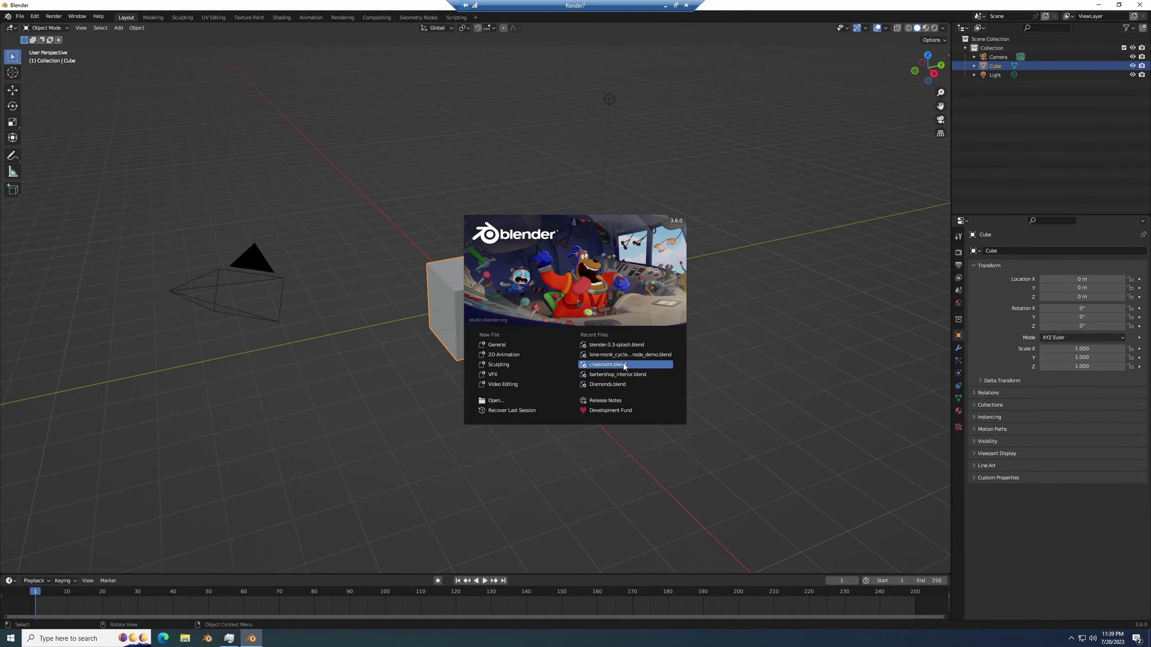
click(623, 365)
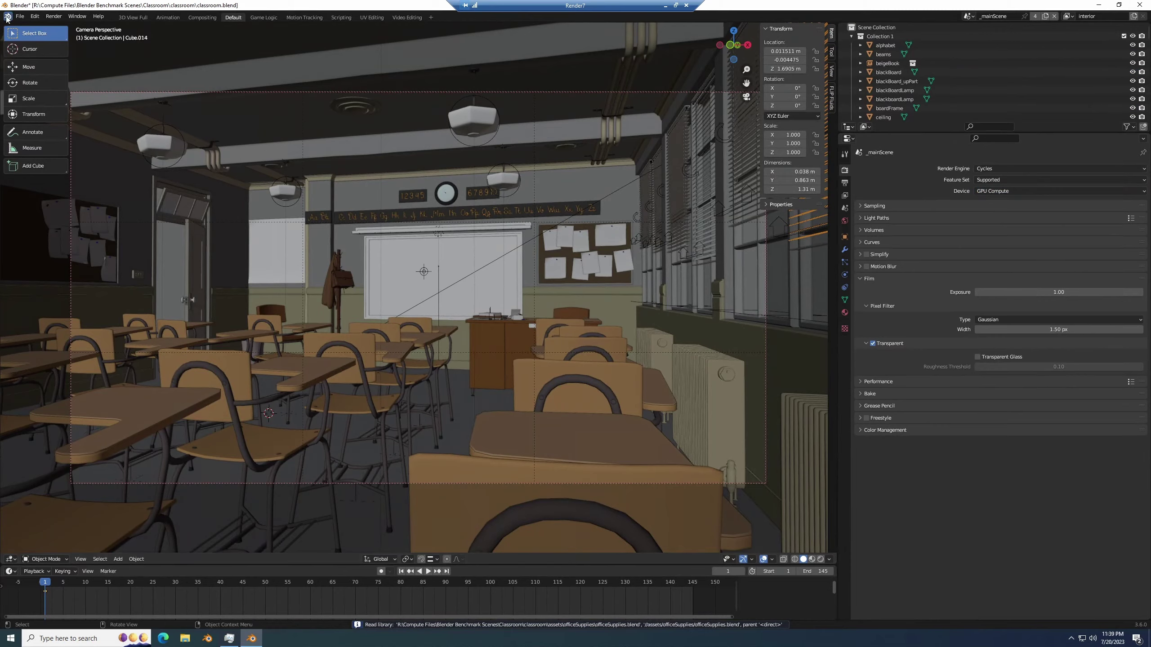
click(34, 16)
click(46, 147)
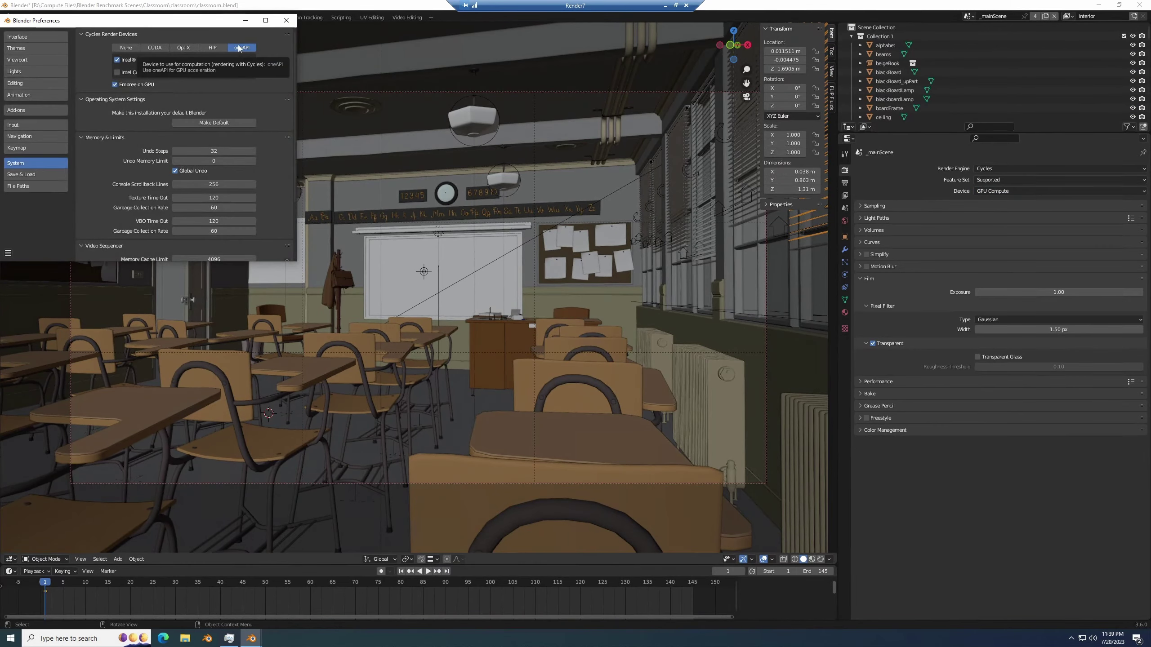
click(292, 18)
click(54, 16)
click(68, 26)
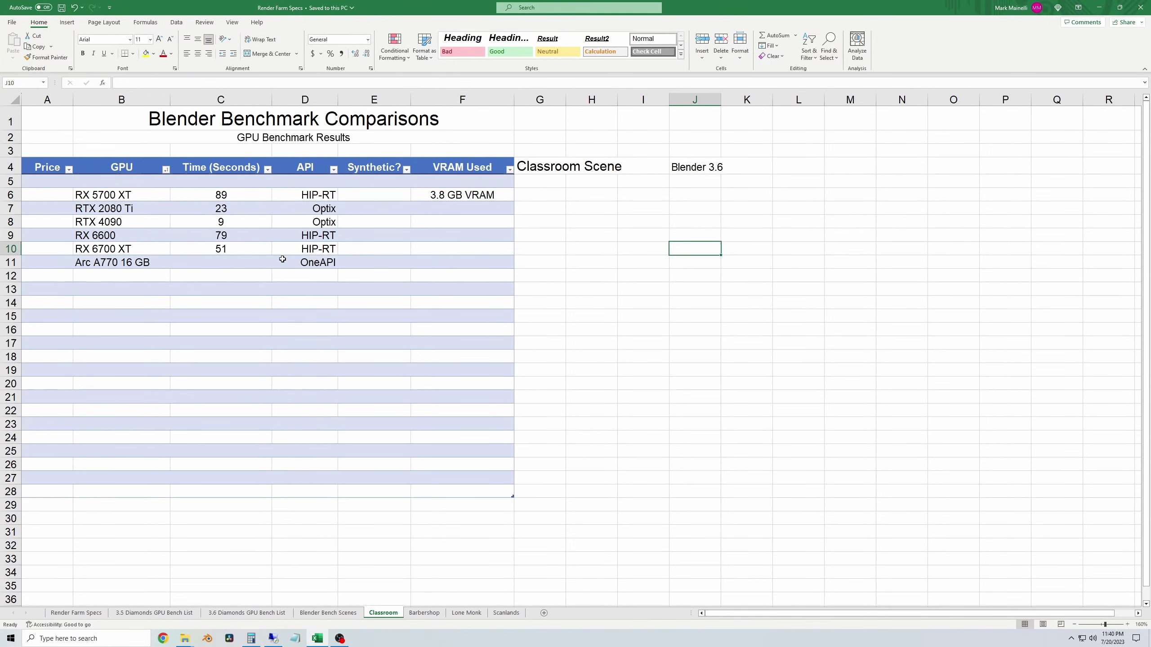
- Enter 38 as the Arc A770 16 GB Classroom time in C11
click(222, 263)
text(38)
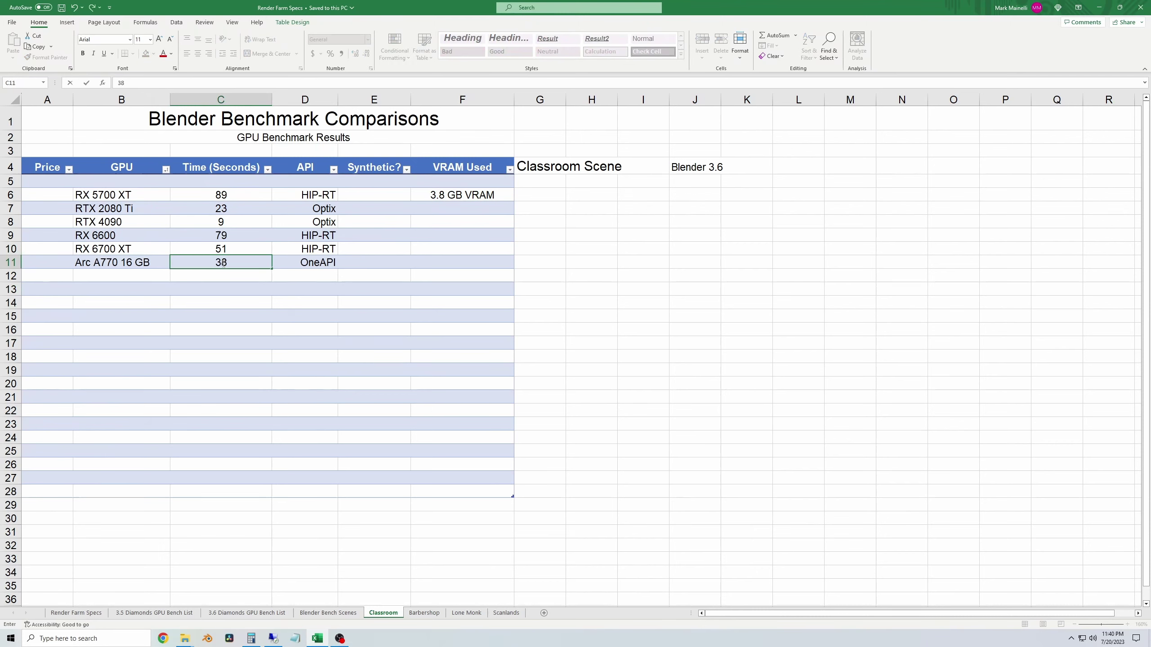
click(233, 288)
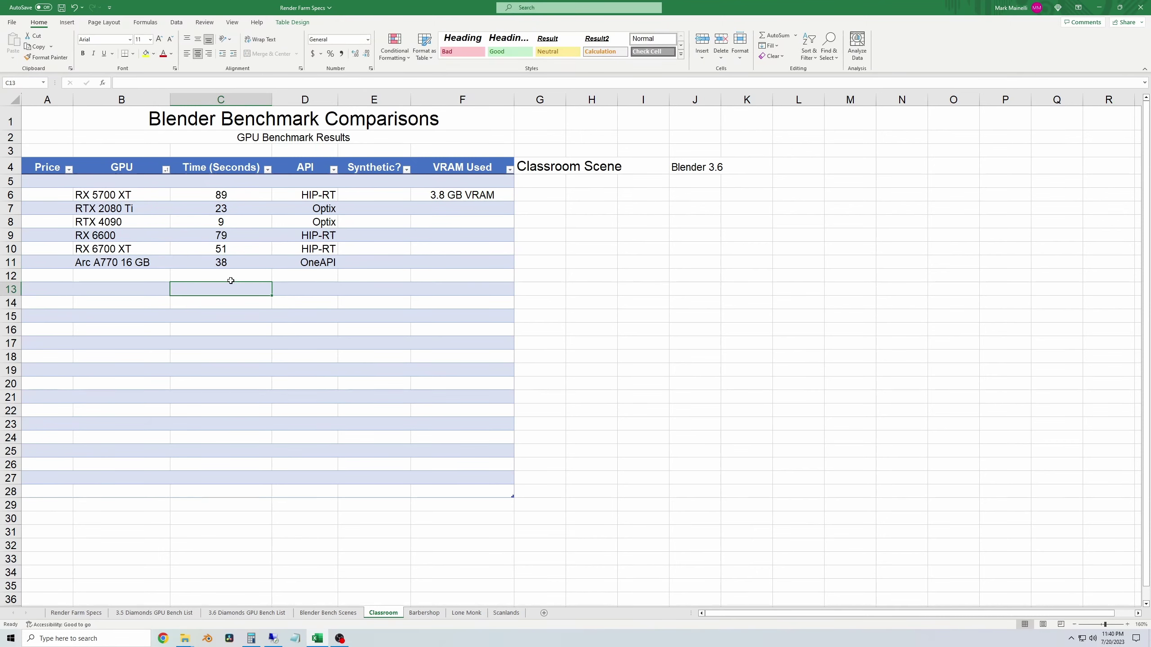
click(239, 269)
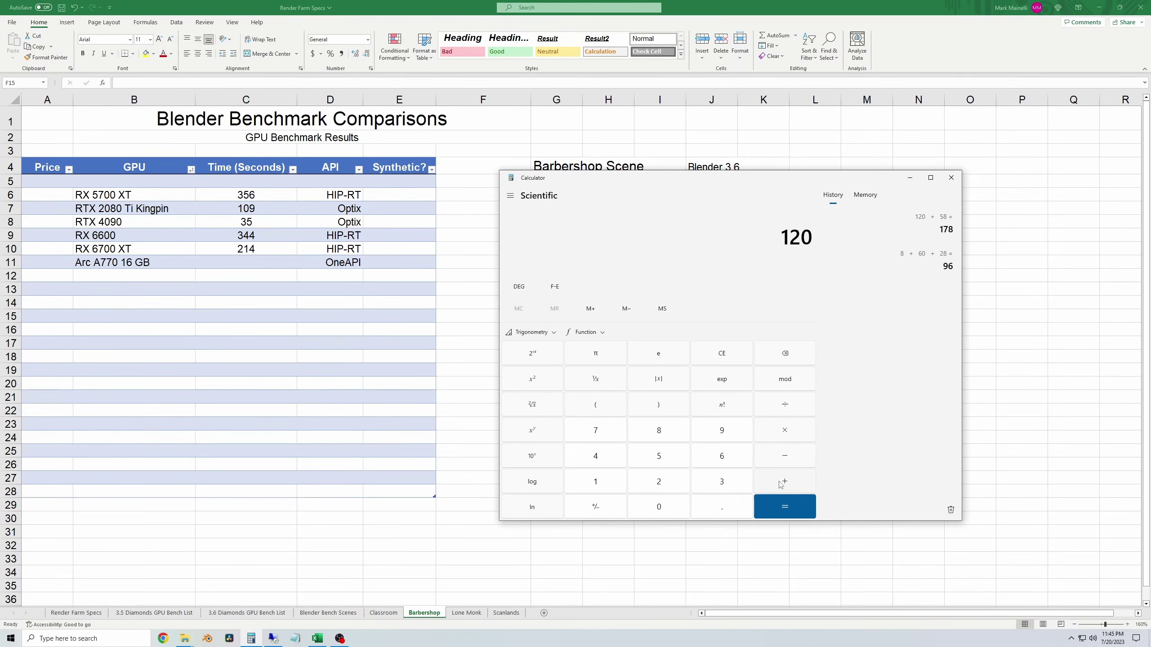
- Add 120 + 53 in Calculator to get the 173 Barbershop time
click(785, 481)
click(664, 459)
click(722, 481)
click(785, 507)
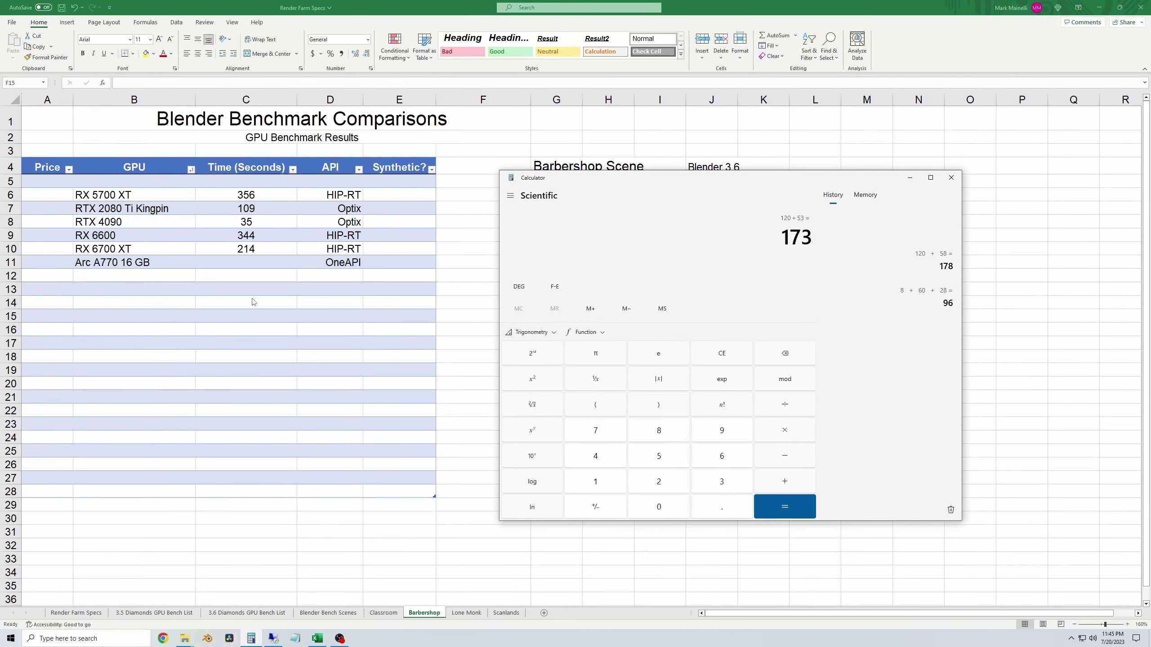
key(alt+Tab)
- Enter 173 in Barbershop C11, save the workbook, and go to the Lone Monk sheet
click(245, 263)
text(173)
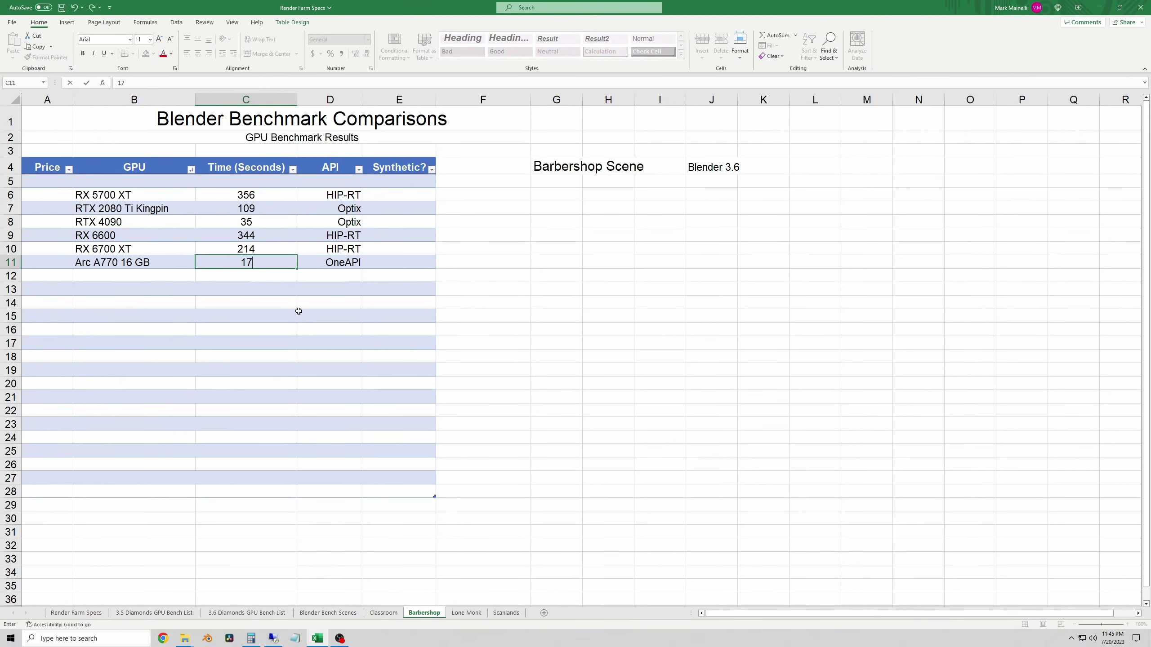
click(235, 314)
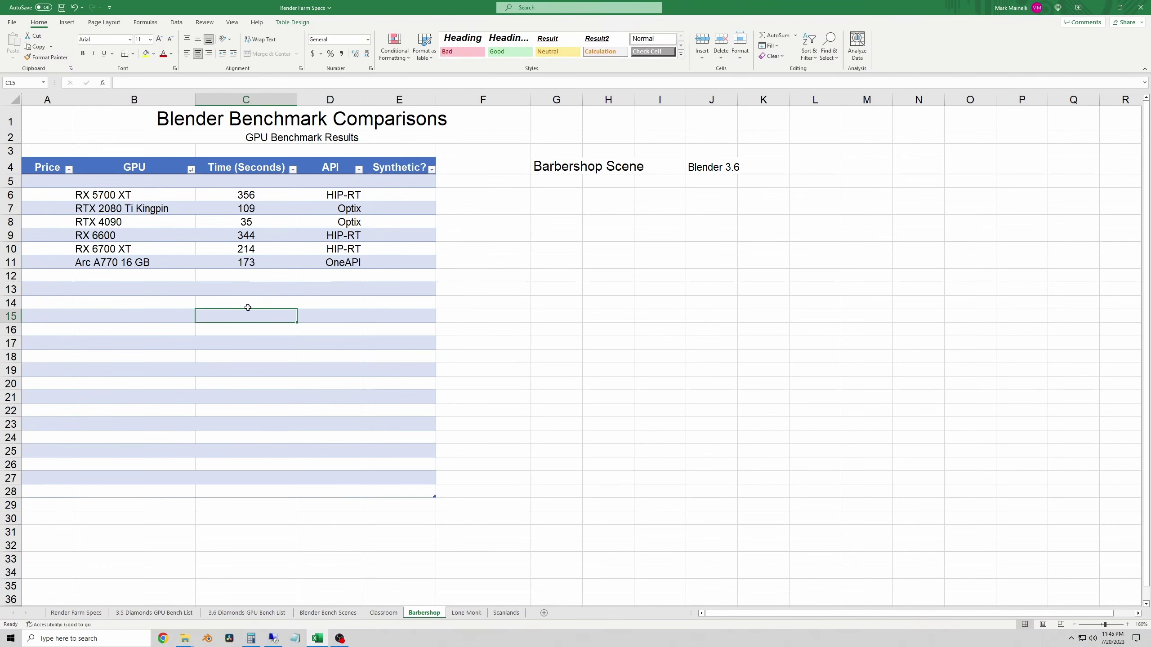
click(61, 7)
click(225, 275)
click(243, 264)
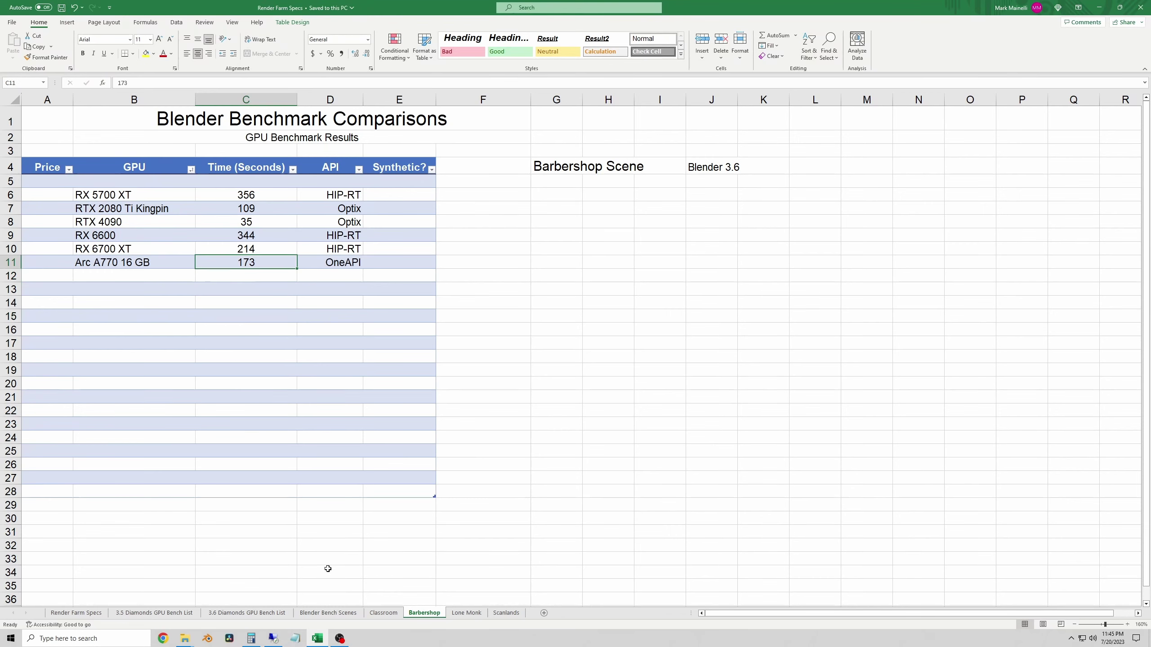
click(471, 617)
- Render the Scanlands image on the Arc A770 with F12, finishing in 01:48.91
click(189, 225)
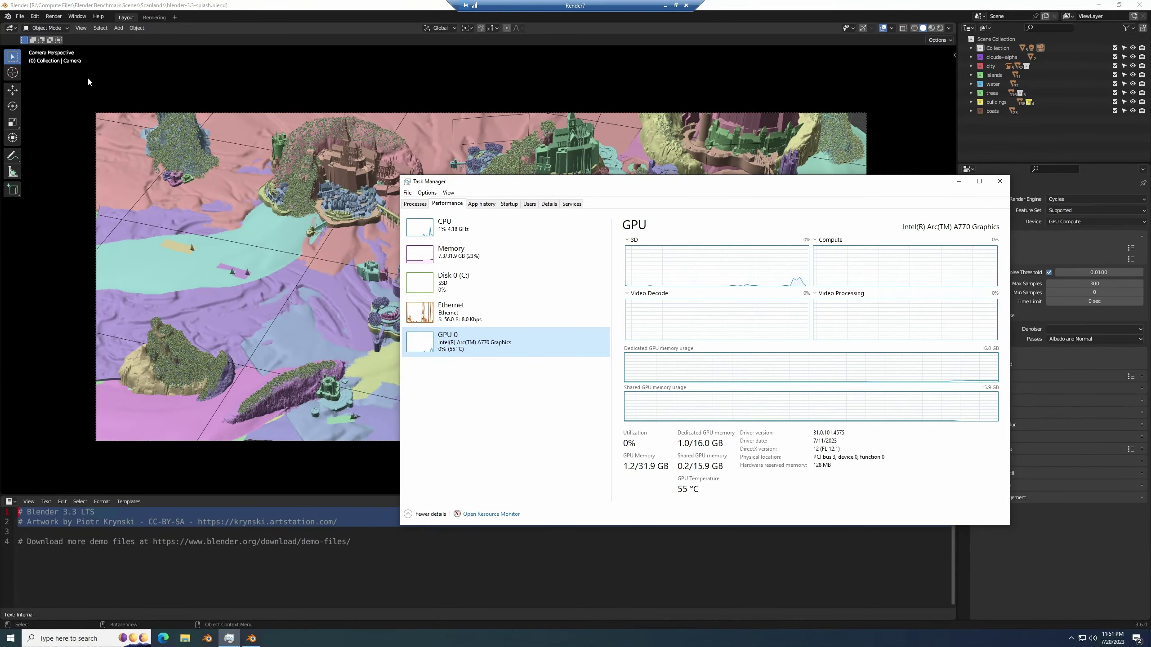
click(34, 16)
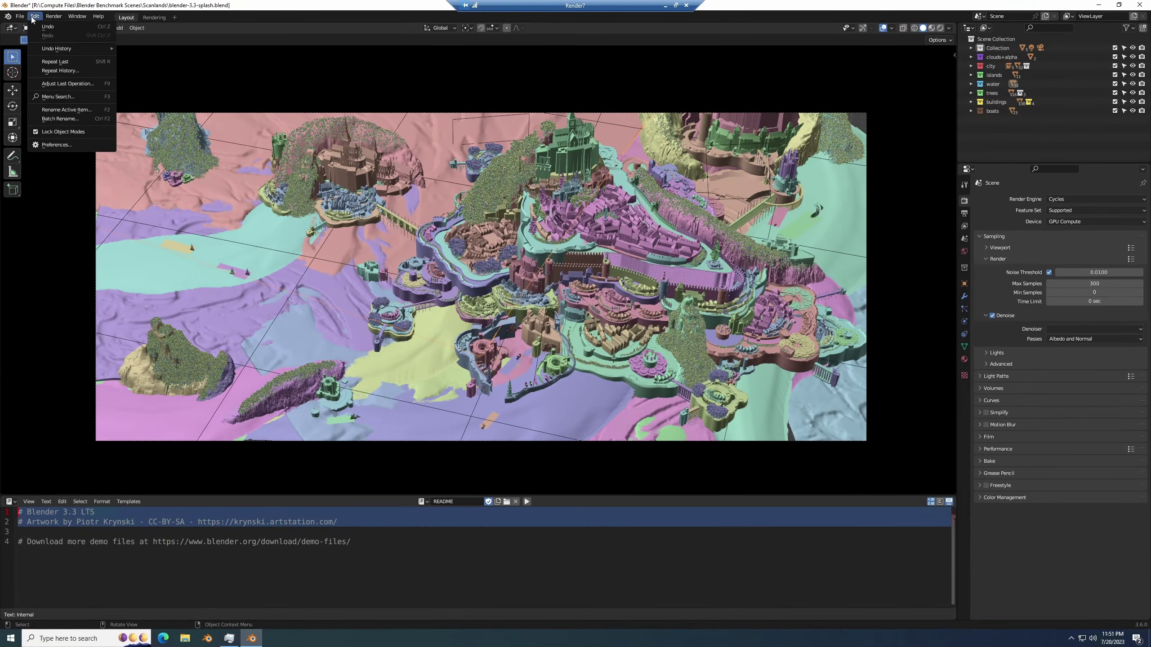
key(F12)
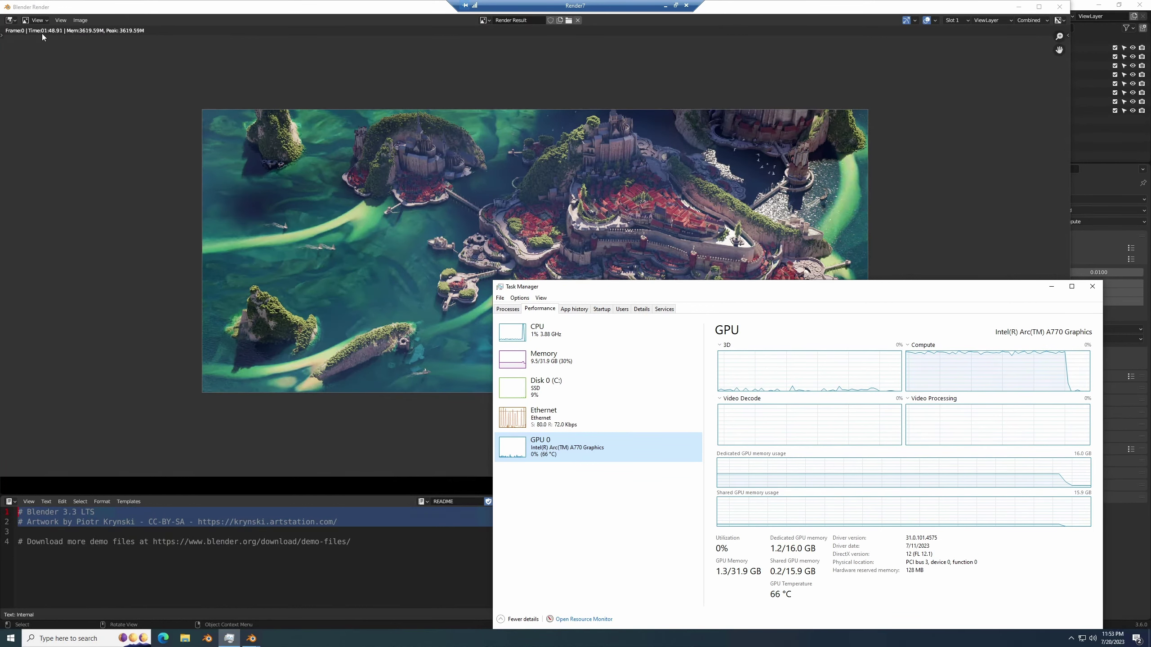
- Enter 180 as the Arc A770 16 GB time in Scanlands cell C6
click(131, 174)
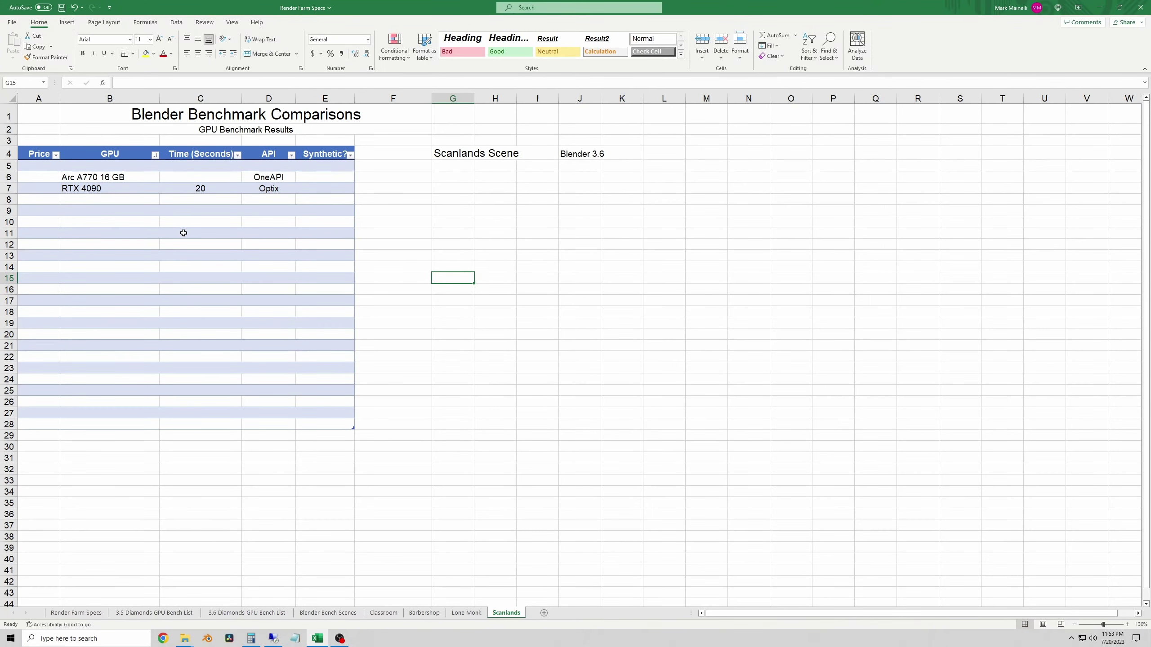
click(198, 178)
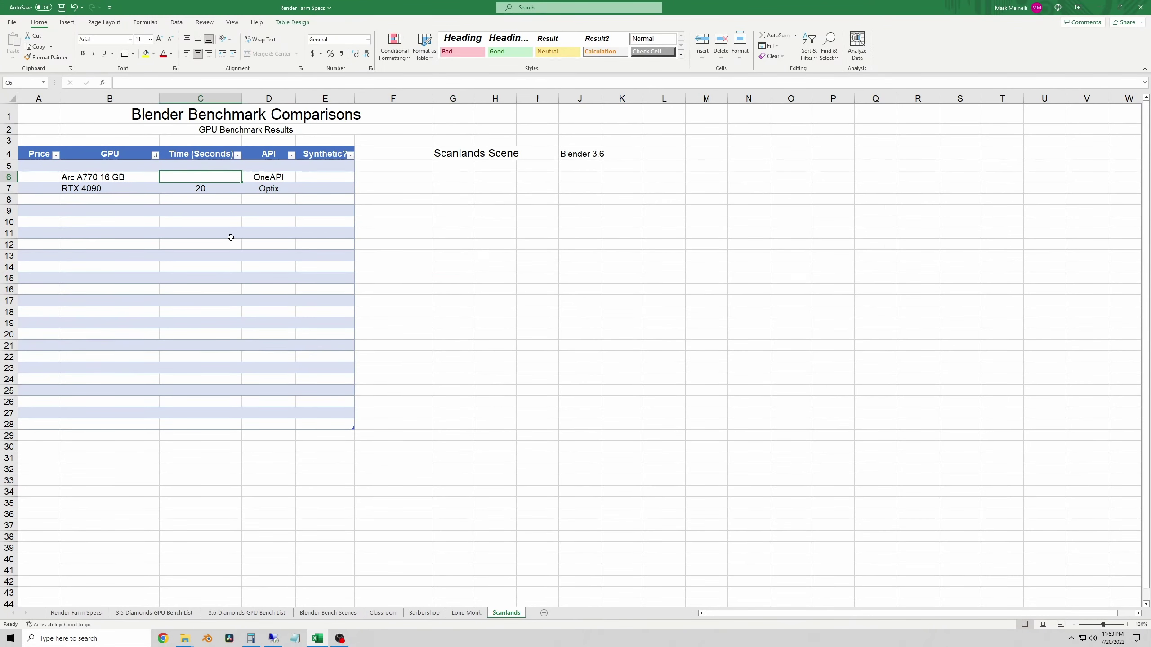
text(180)
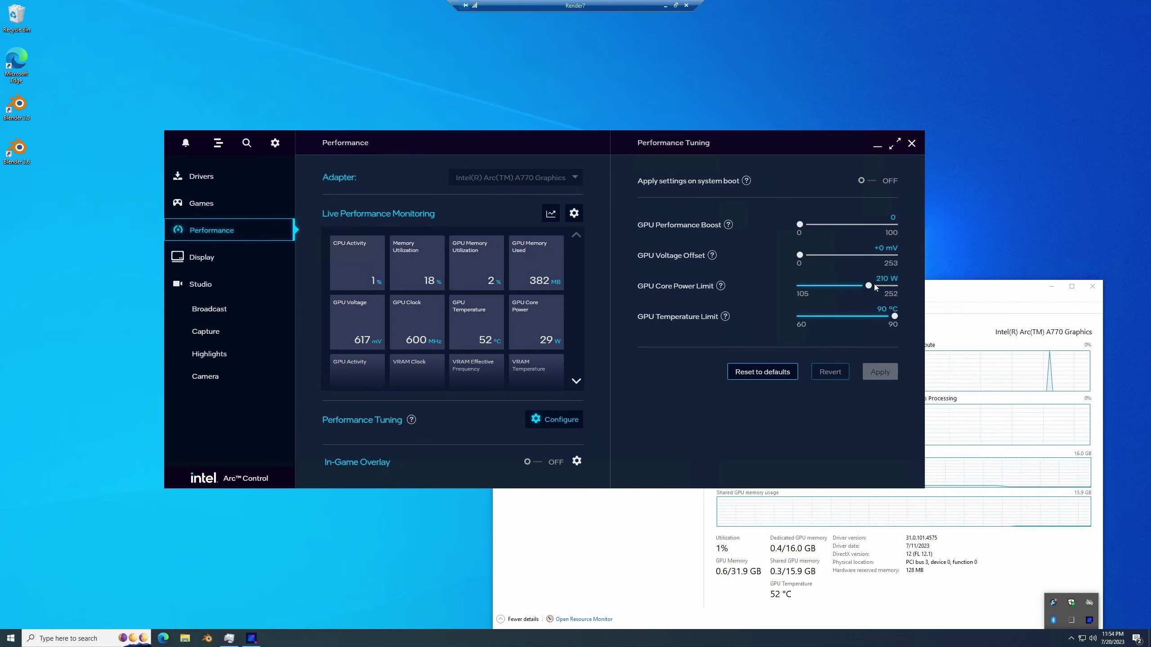
- Apply a 250 W core power limit and a Fan Curve with one point raised to 75%
drag(870, 286, 898, 289)
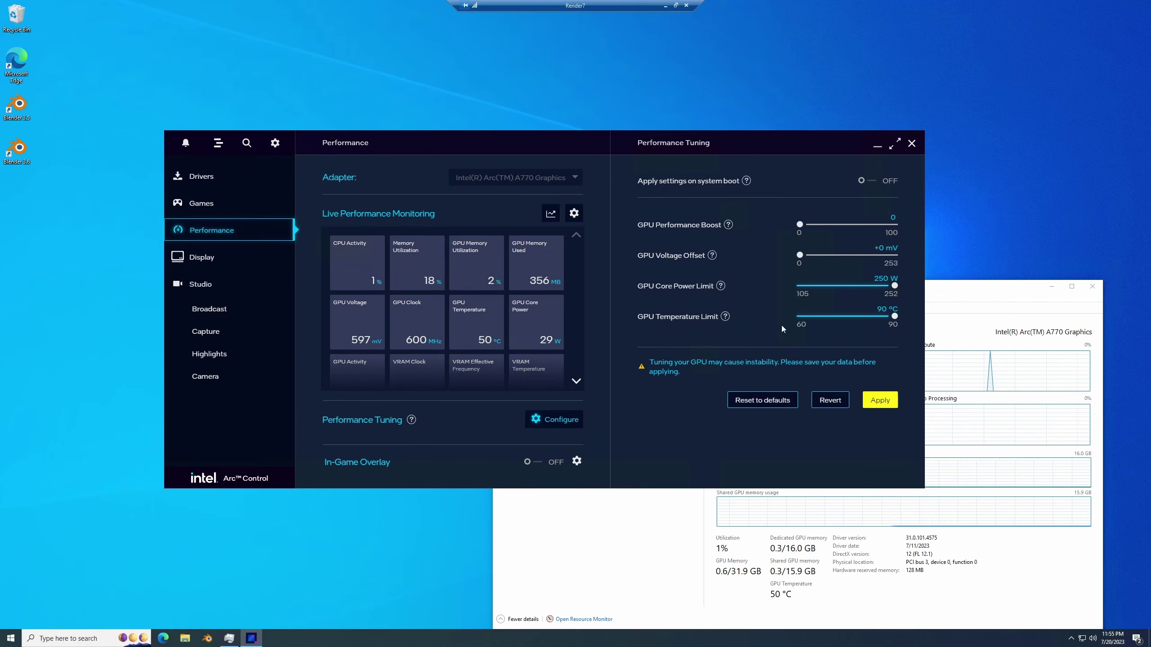
click(880, 401)
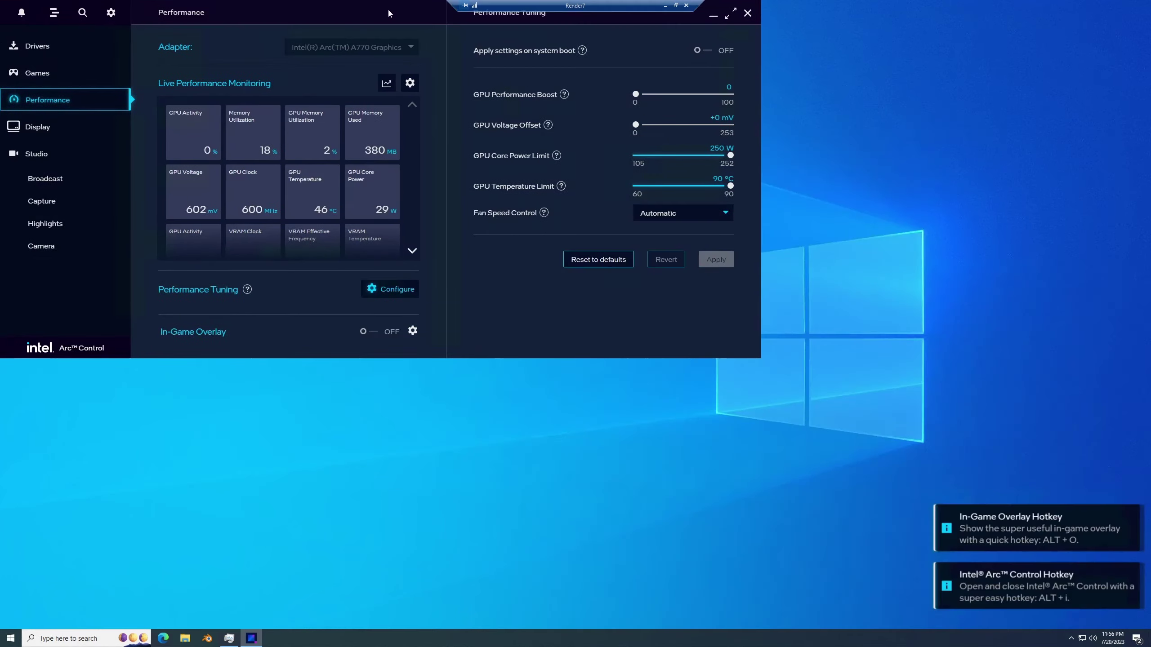
click(683, 211)
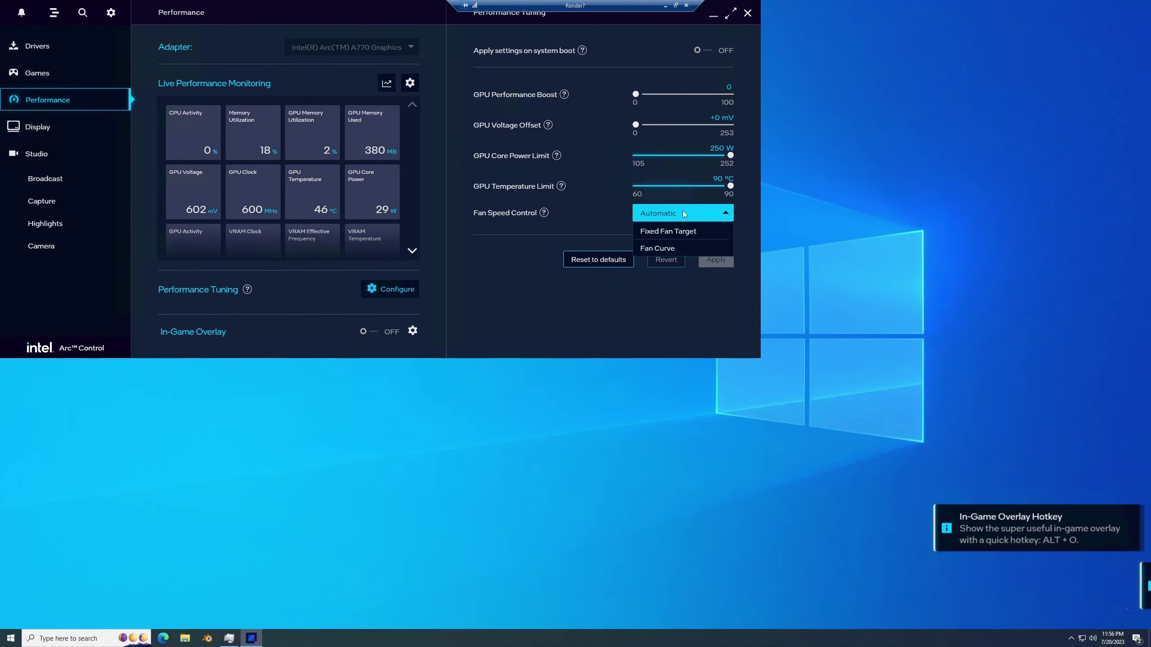
click(685, 248)
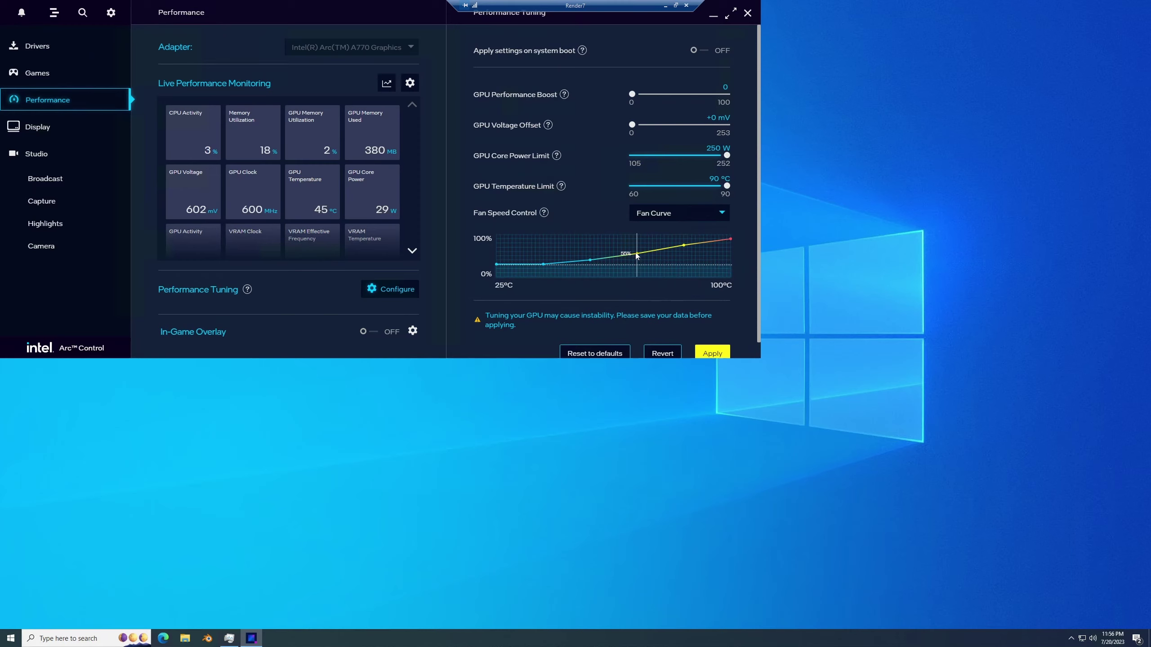
drag(636, 255, 636, 247)
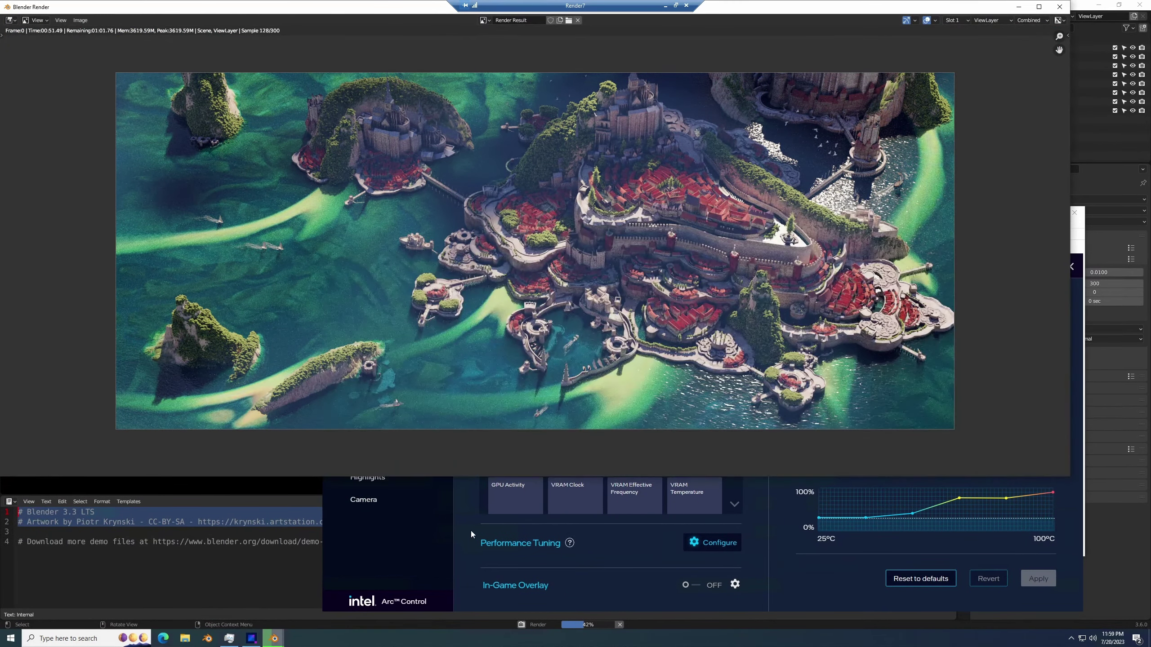
click(471, 532)
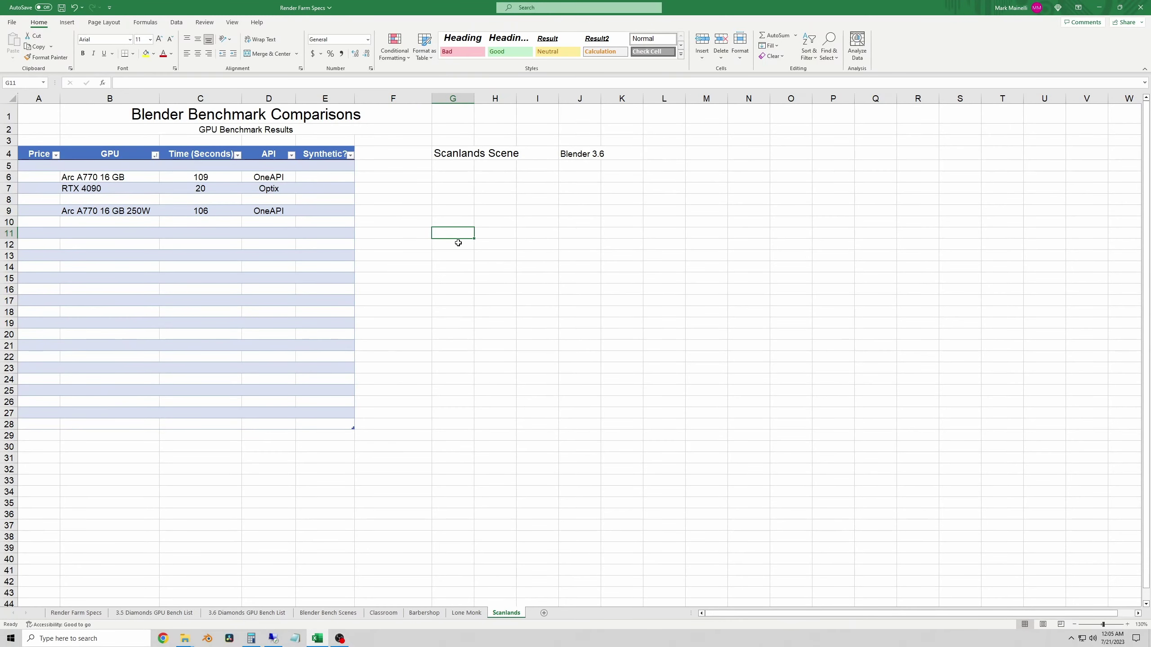
- Put the note 'OC Not worth it for Rendering???? More Testing to come' in G11 and save
text(OC)
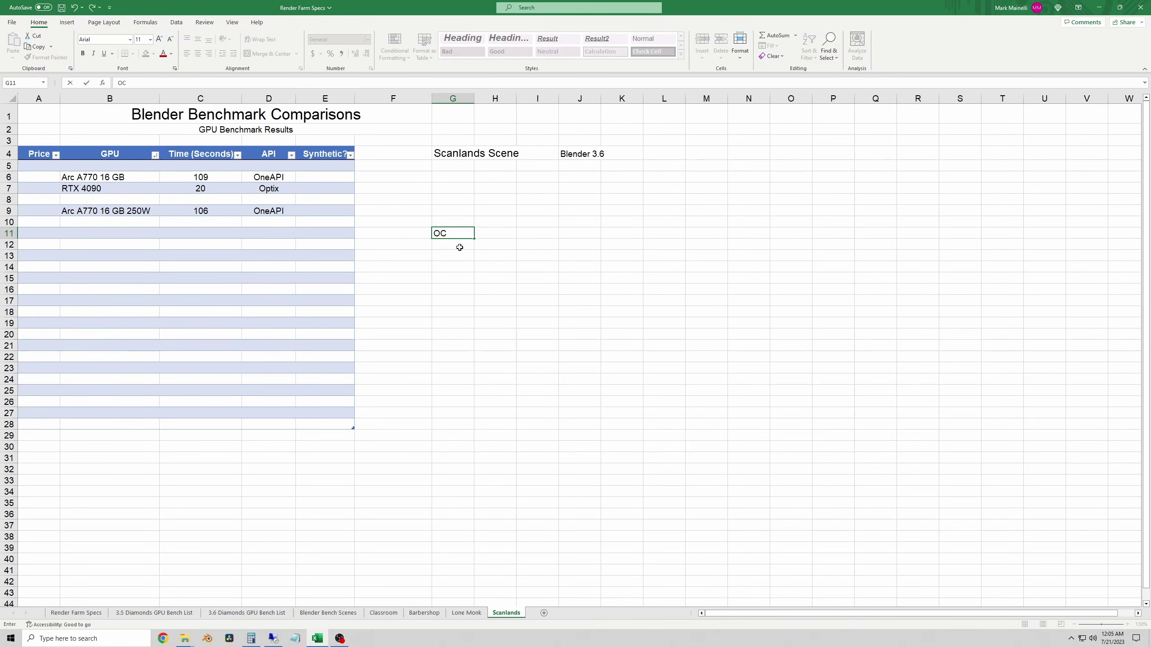
text( Not worth it for Rendering????)
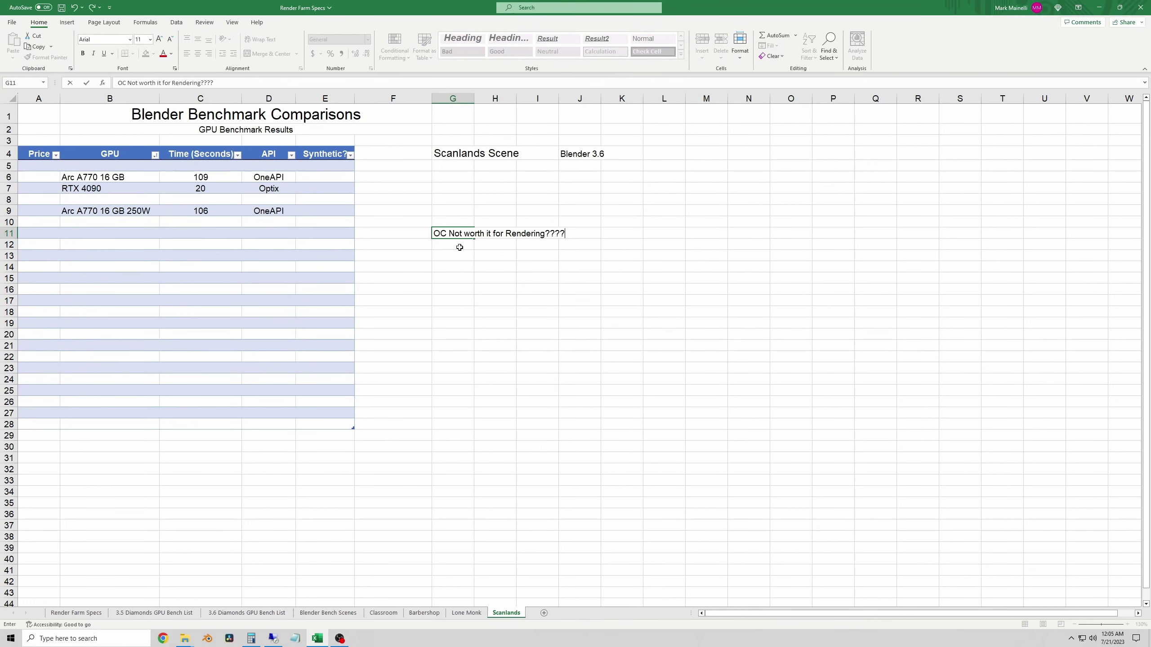
text( More Testing to come)
click(495, 424)
key(ctrl+s)
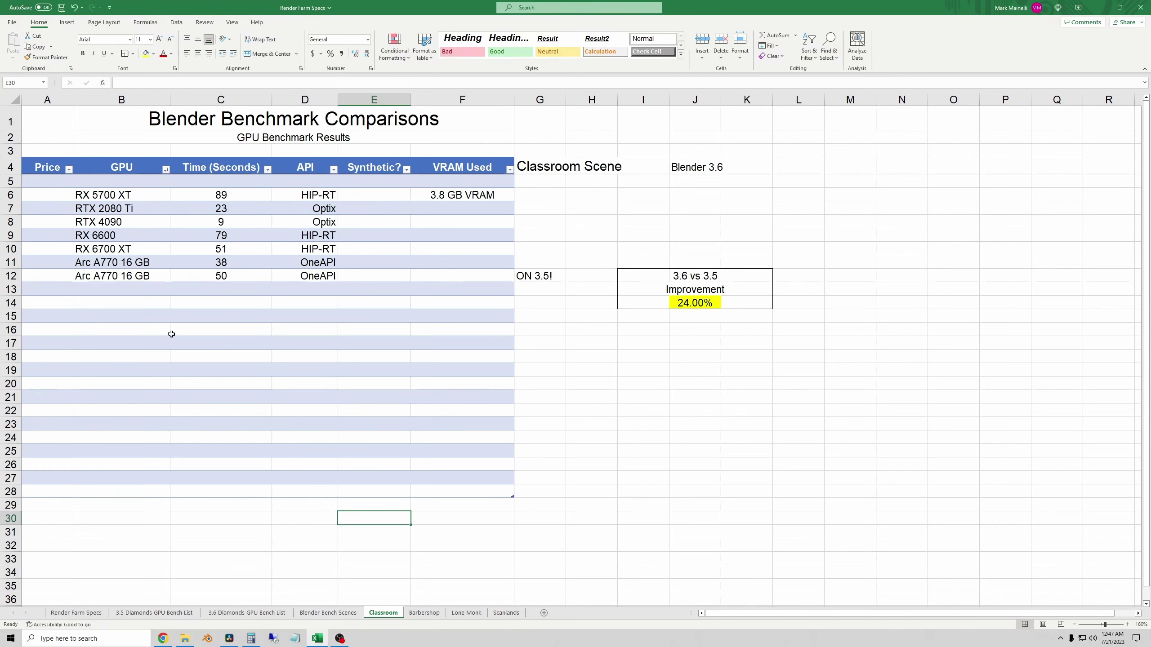
- Highlight the Classroom Arc A770 3.6 and 3.5 rows and the 24.00% improvement box
drag(59, 262, 362, 263)
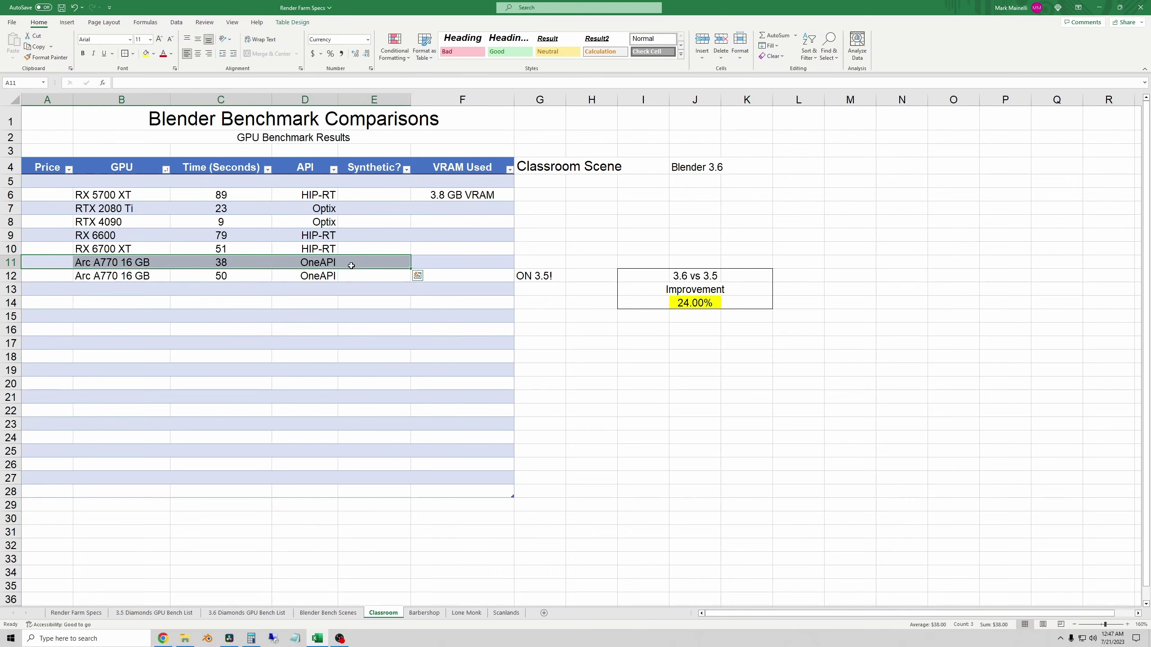
click(230, 344)
drag(44, 277, 539, 277)
click(657, 375)
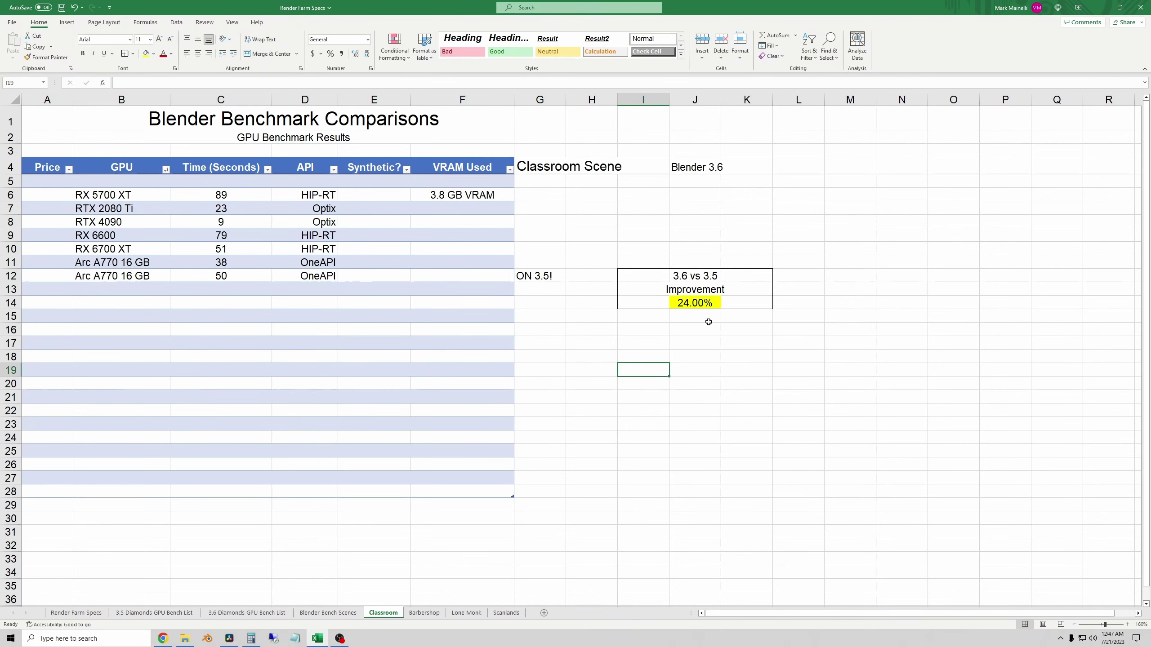
drag(614, 263, 798, 321)
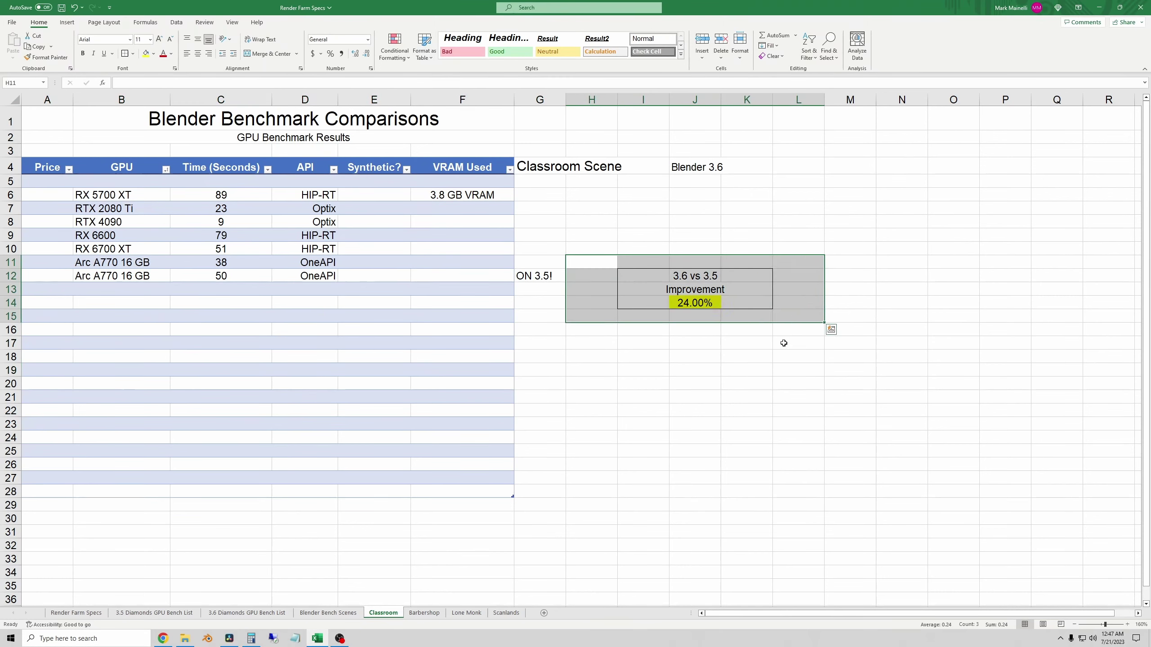
click(682, 355)
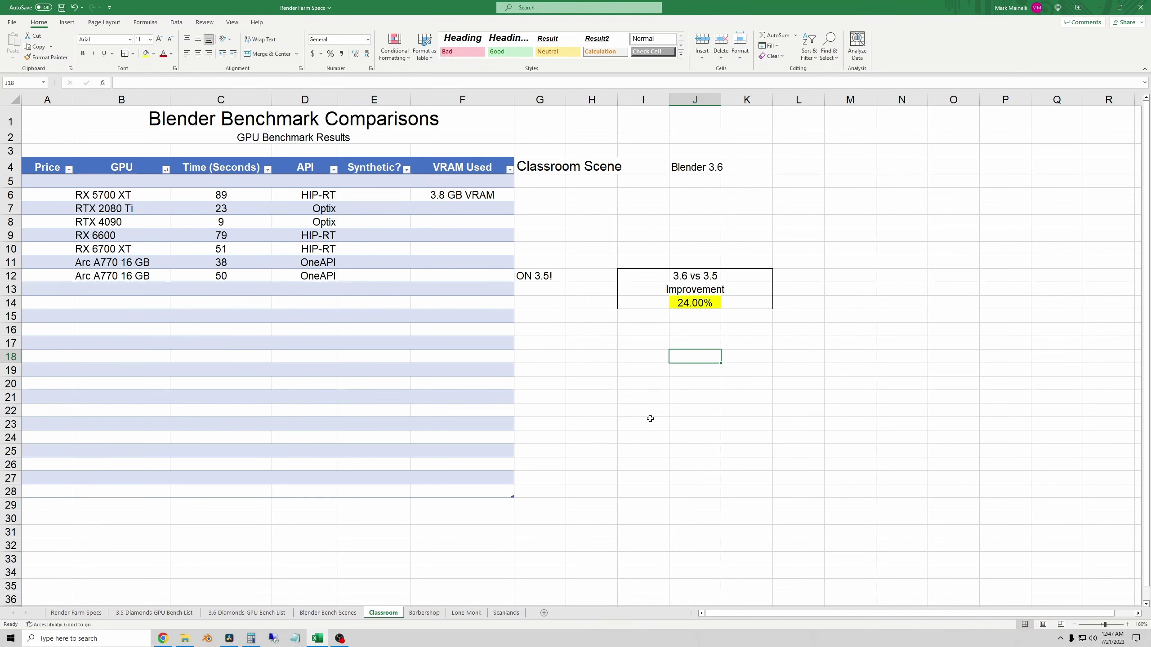
- On the Barbershop sheet, highlight the Arc A770 rows (173, 200) and the 13.50% box
click(425, 613)
click(448, 375)
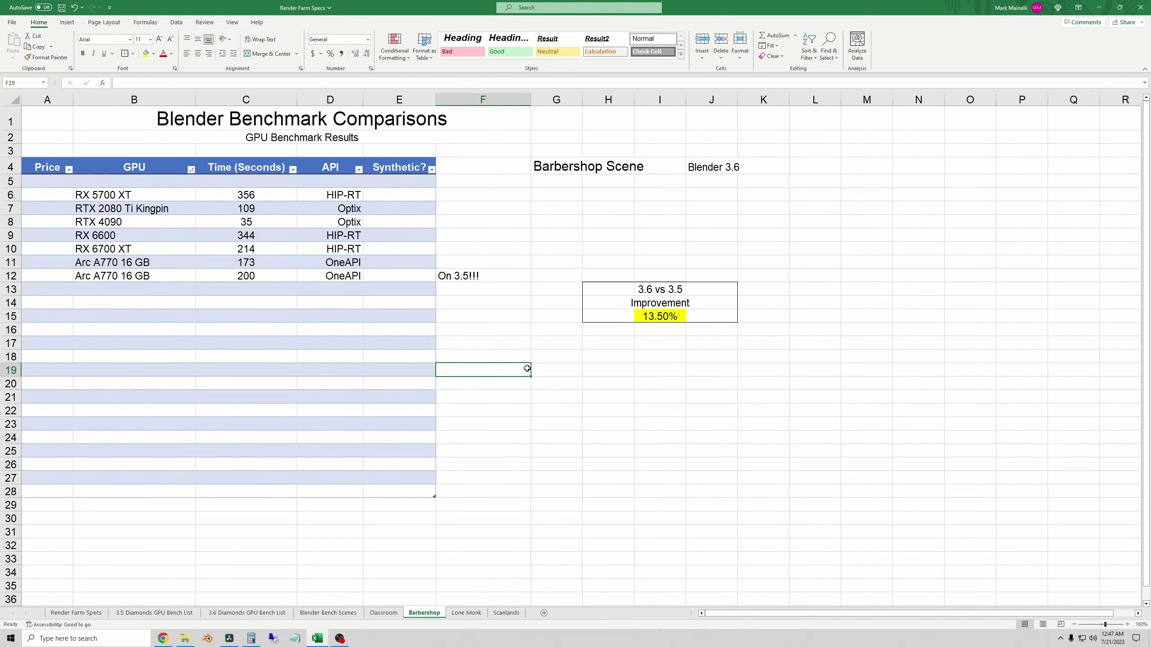
drag(57, 263, 449, 277)
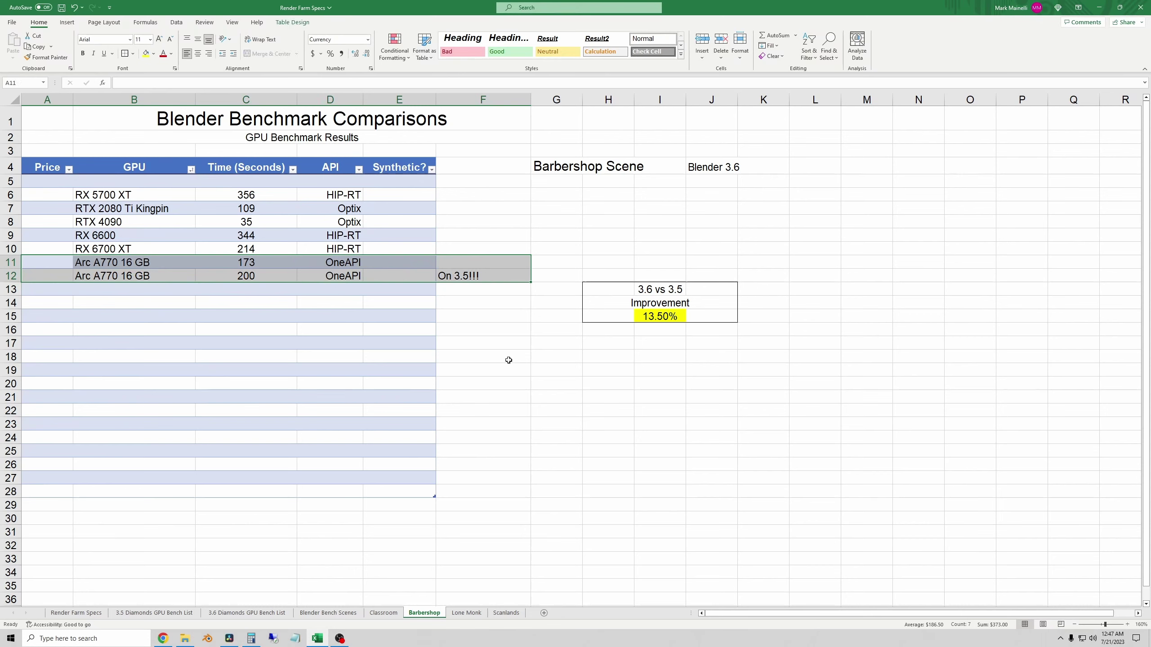
drag(556, 262, 743, 343)
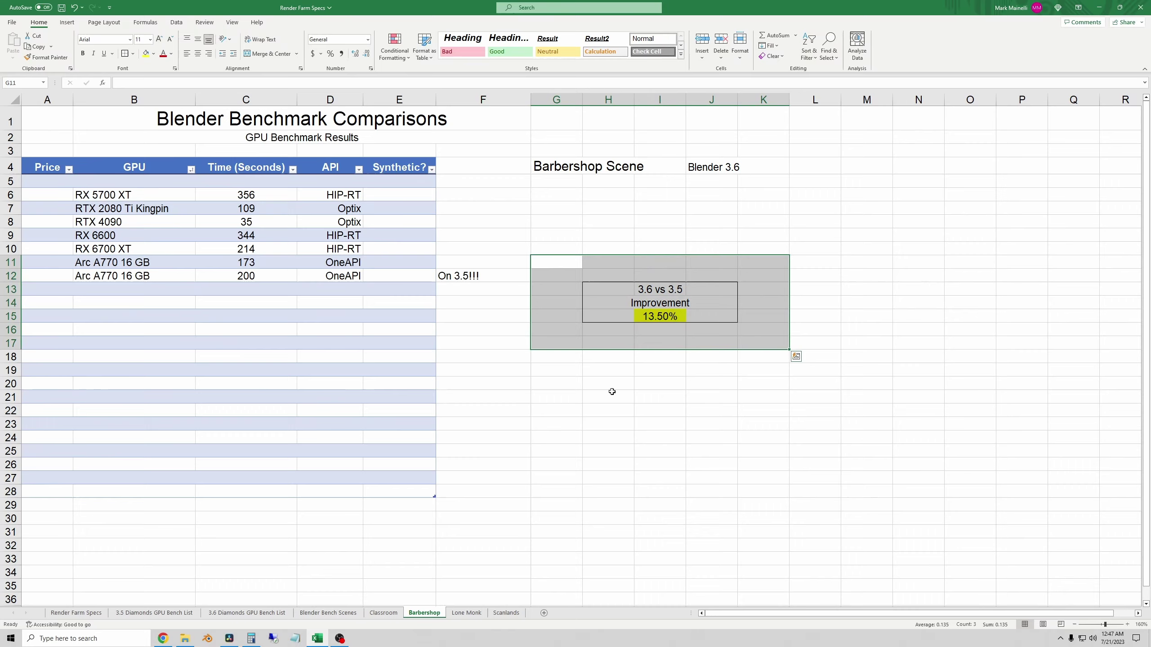
- On the Scanlands sheet, highlight the Arc A770 16 GB rows with times 109 and 175
click(609, 374)
click(506, 612)
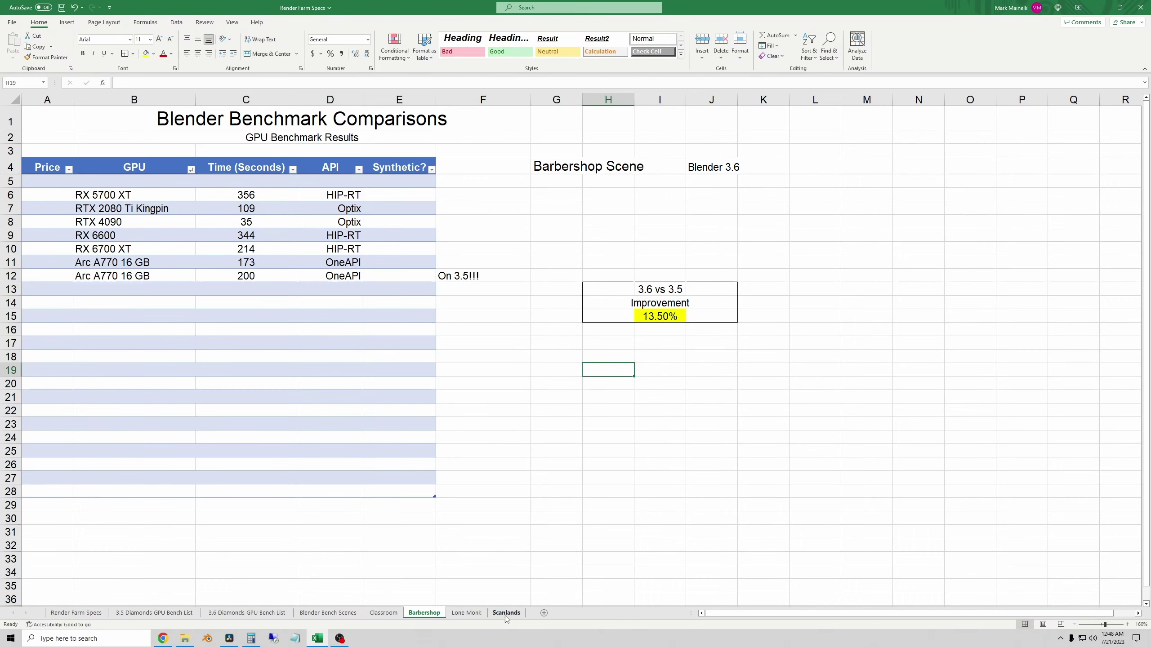
click(541, 280)
click(537, 365)
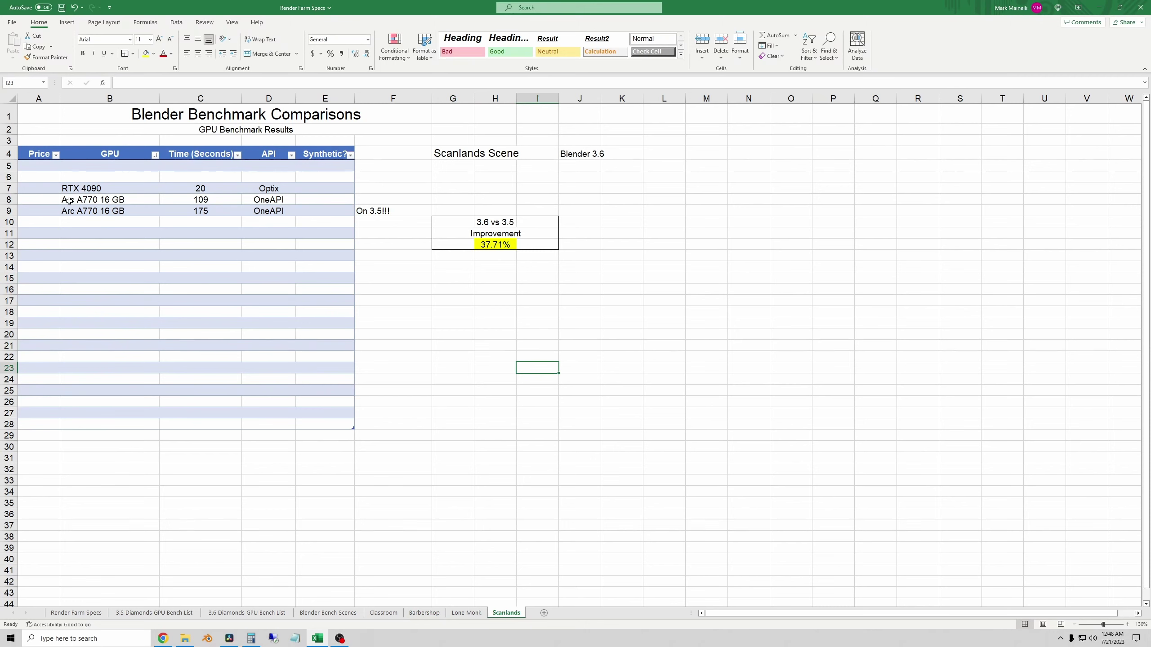
drag(69, 200, 390, 213)
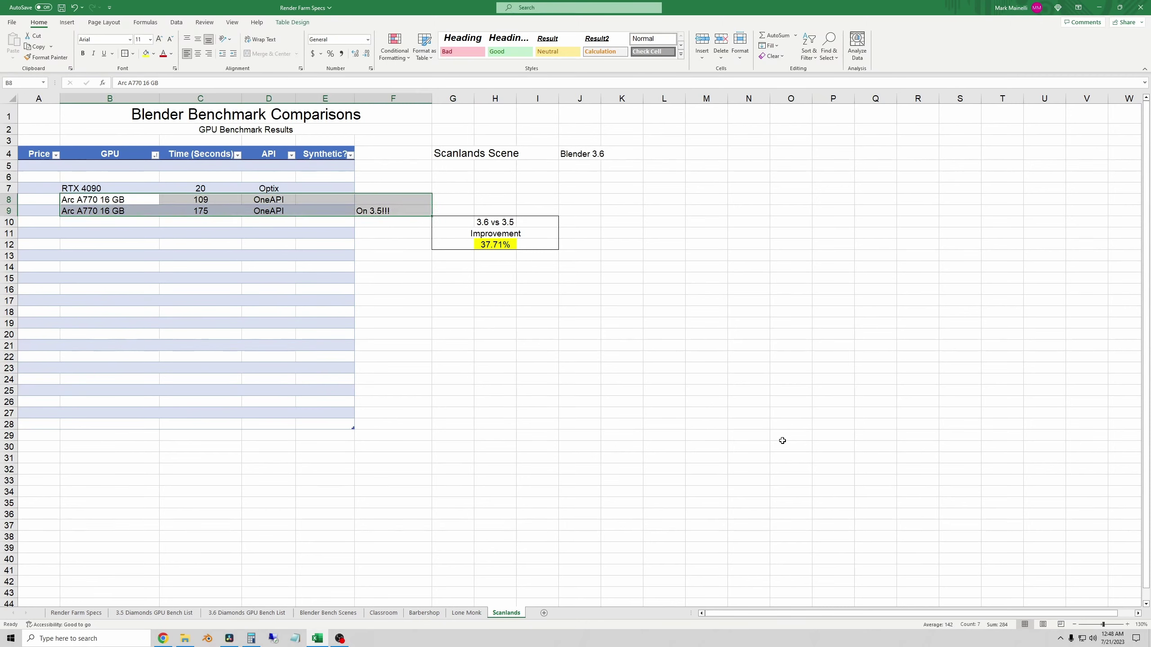
- Zoom in and inspect the 37.71% improvement cell and its =1-C8/C9 formula
click(1128, 625)
click(1127, 624)
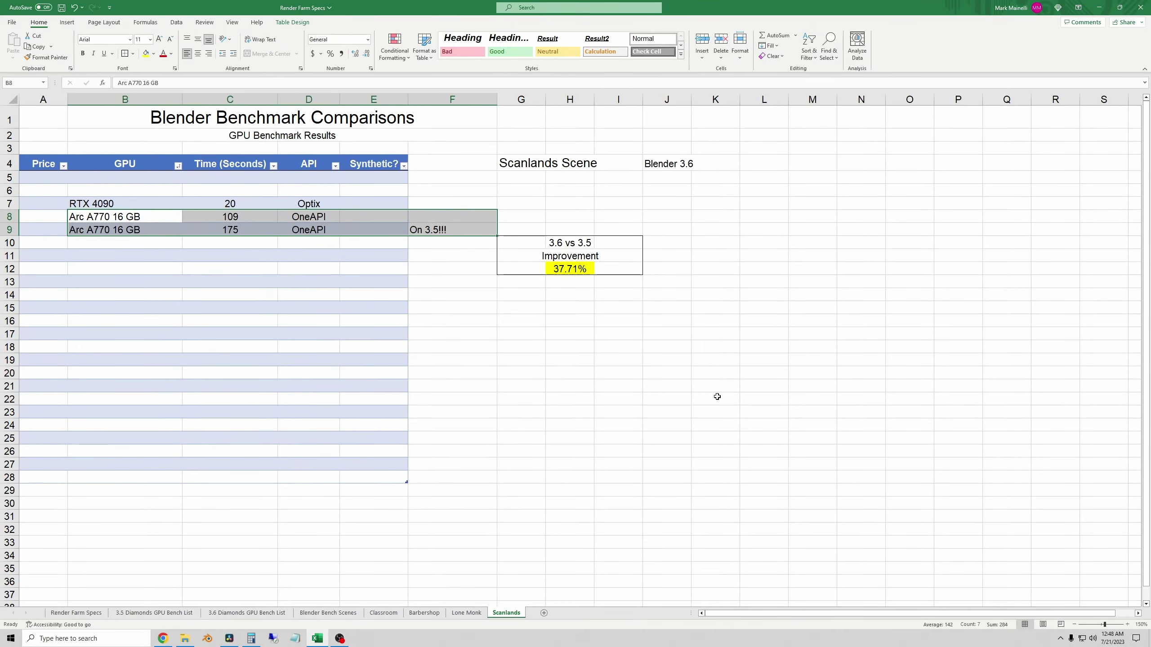
click(1127, 624)
click(600, 382)
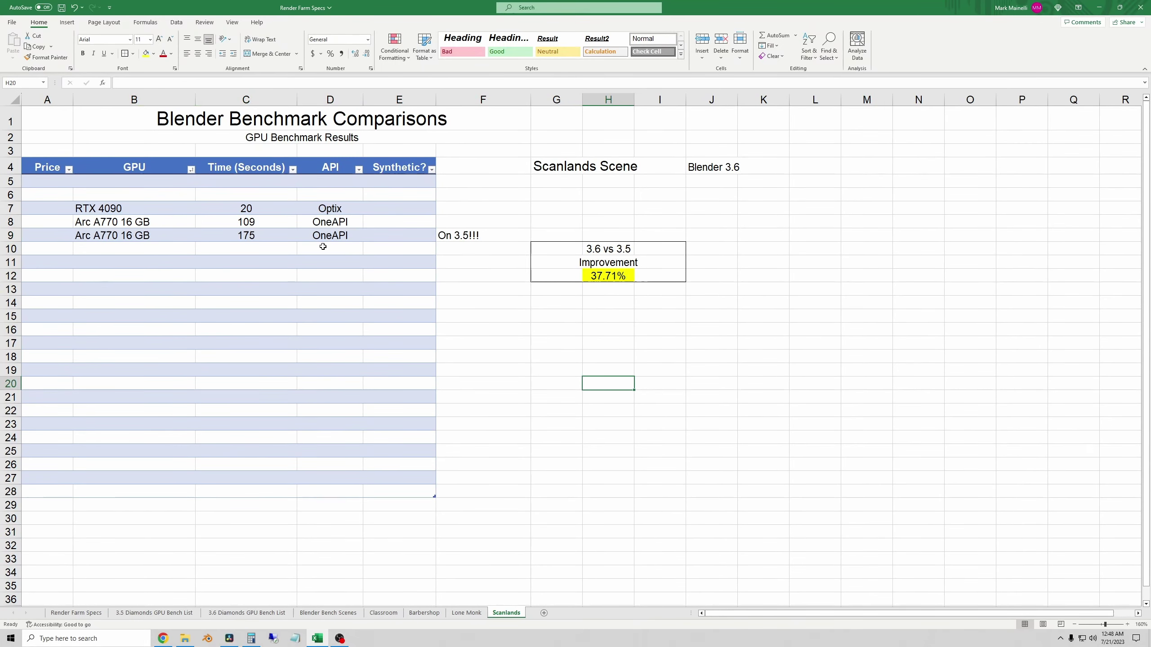
click(490, 329)
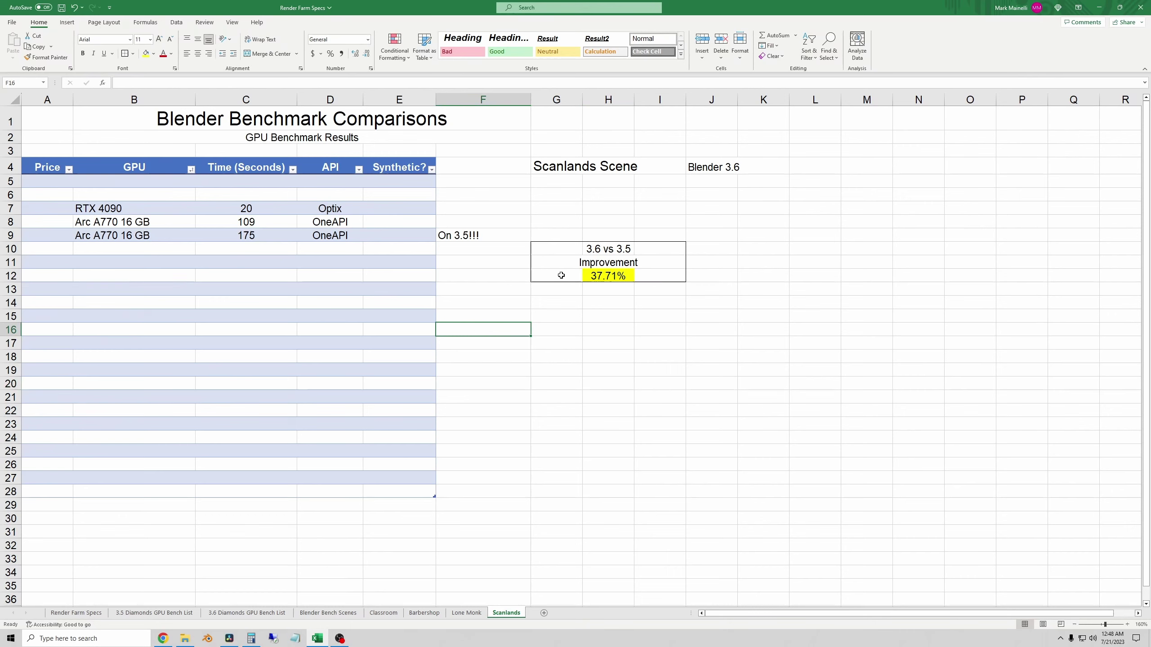
drag(511, 217, 703, 303)
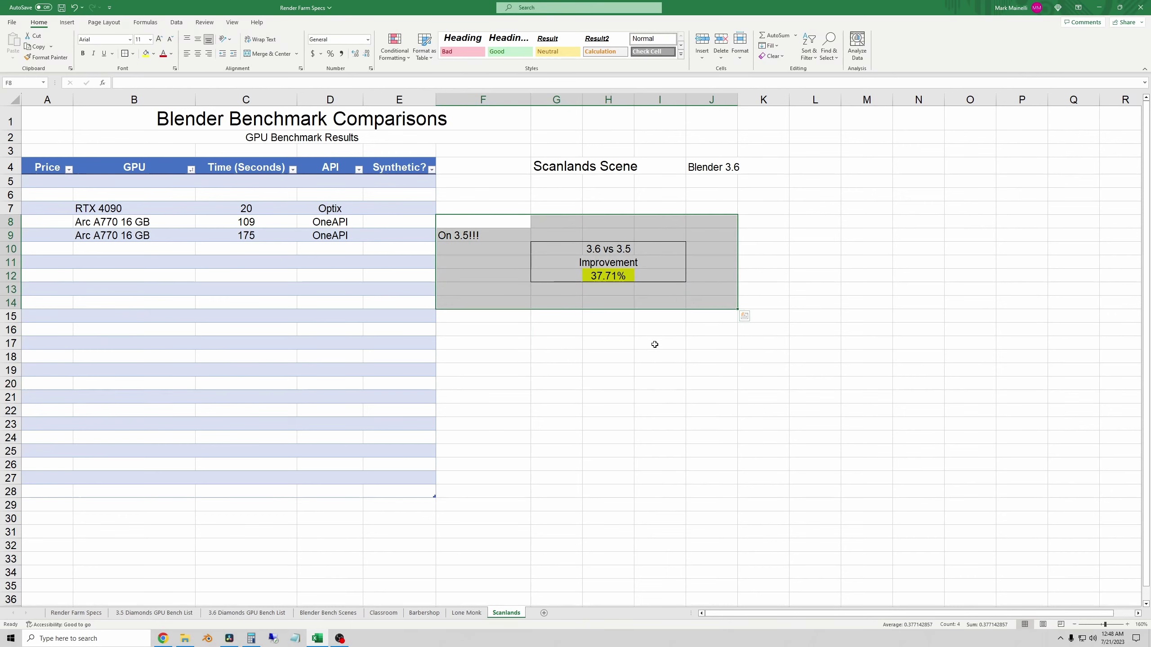
click(607, 280)
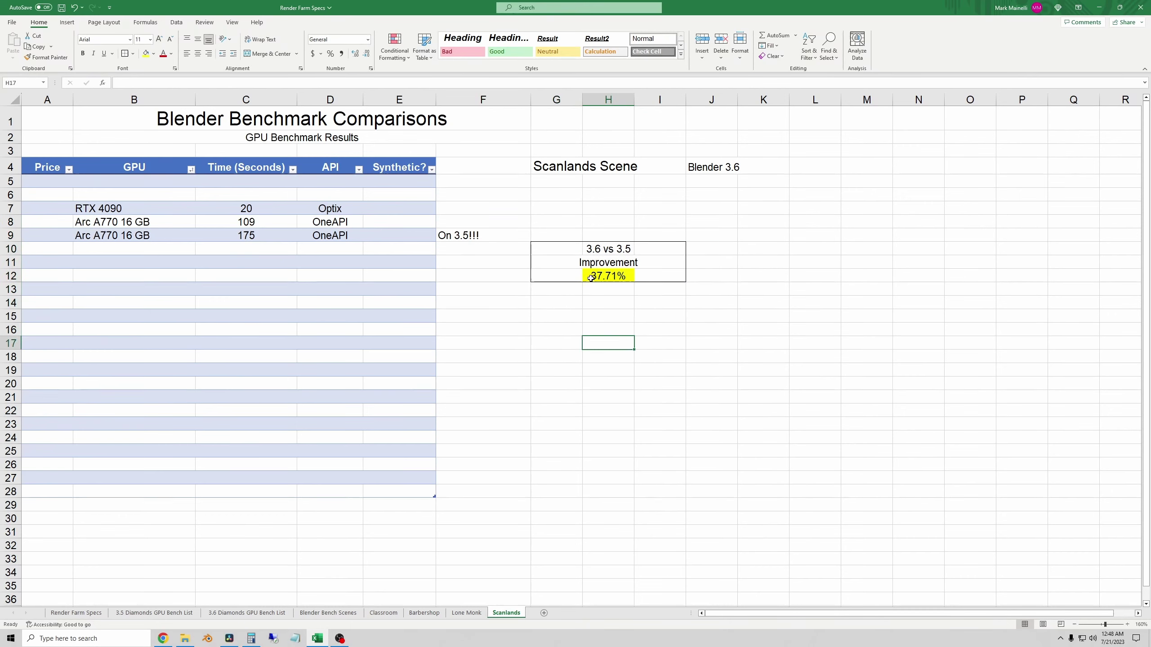
click(609, 317)
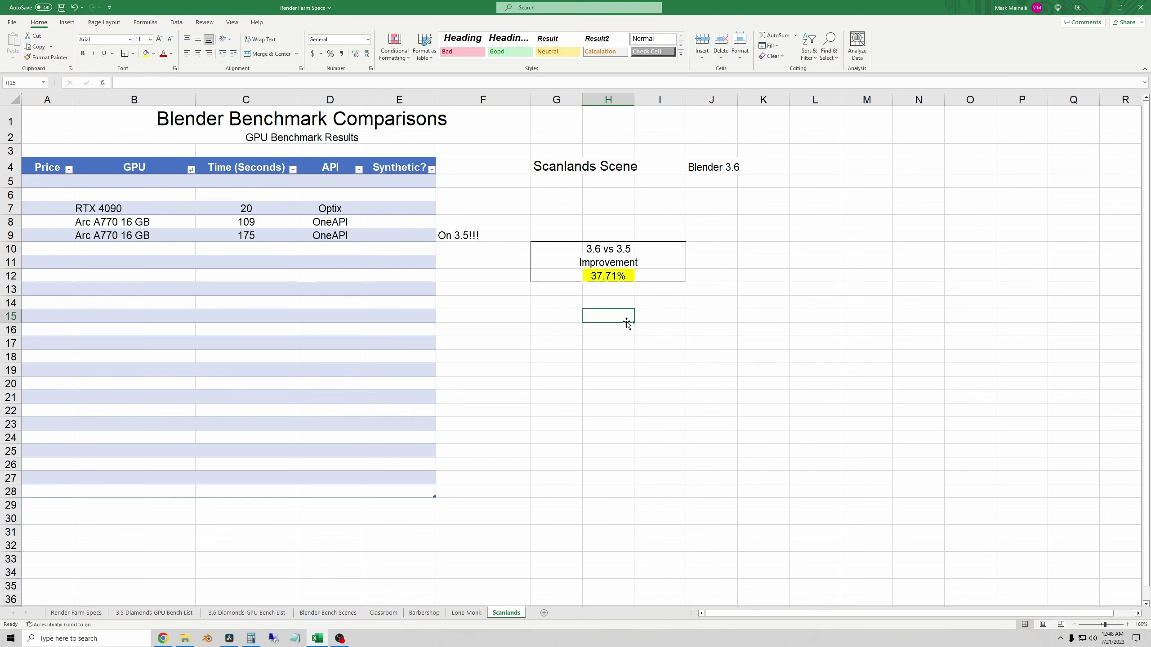